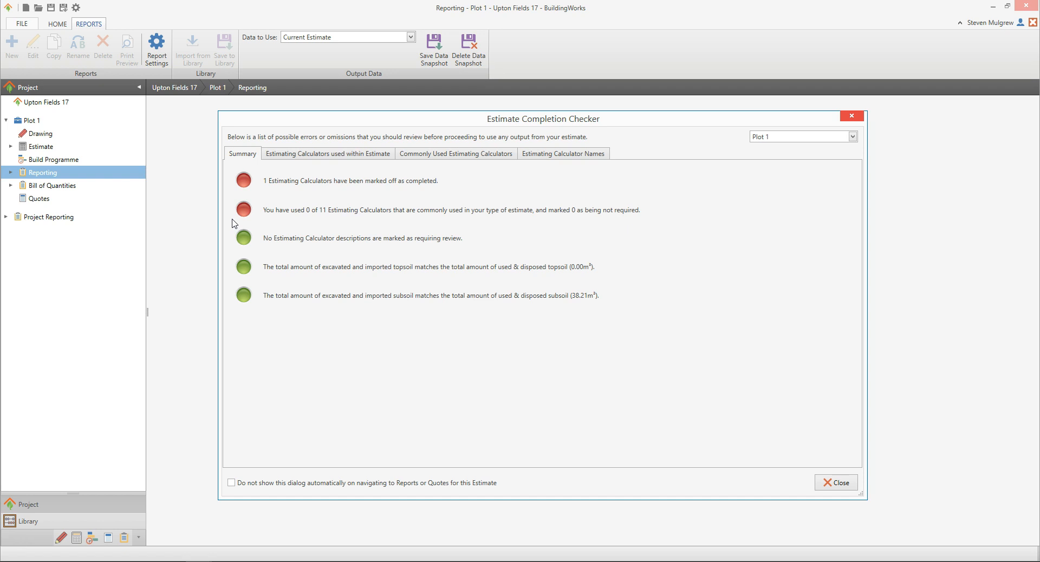
# - Mark the Finesse Zinc glazing door calculator as completed and Cleaning as not required, then close the Estimate Completion Checker
pyautogui.click(384, 156)
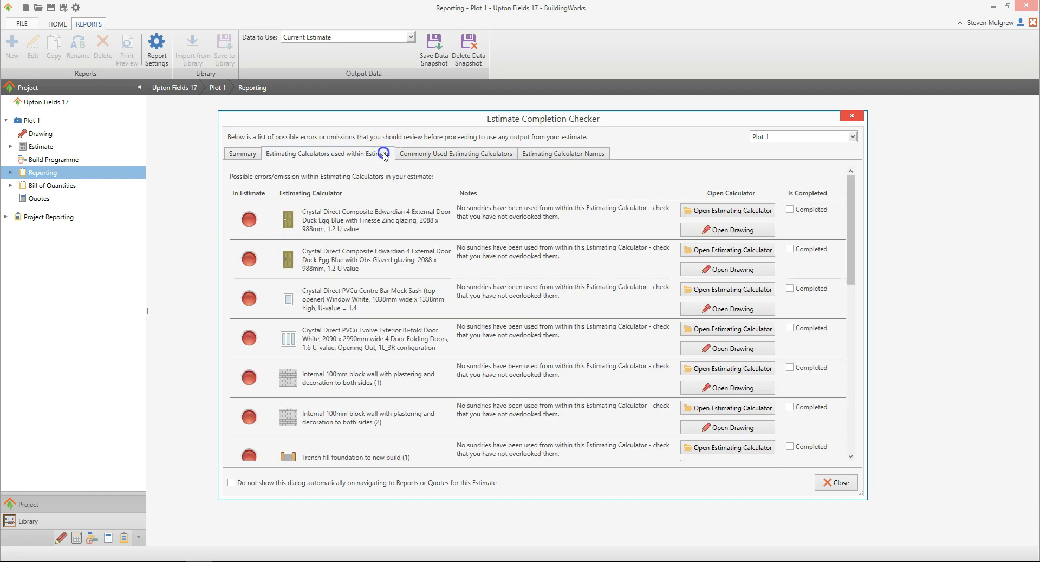
pyautogui.click(790, 211)
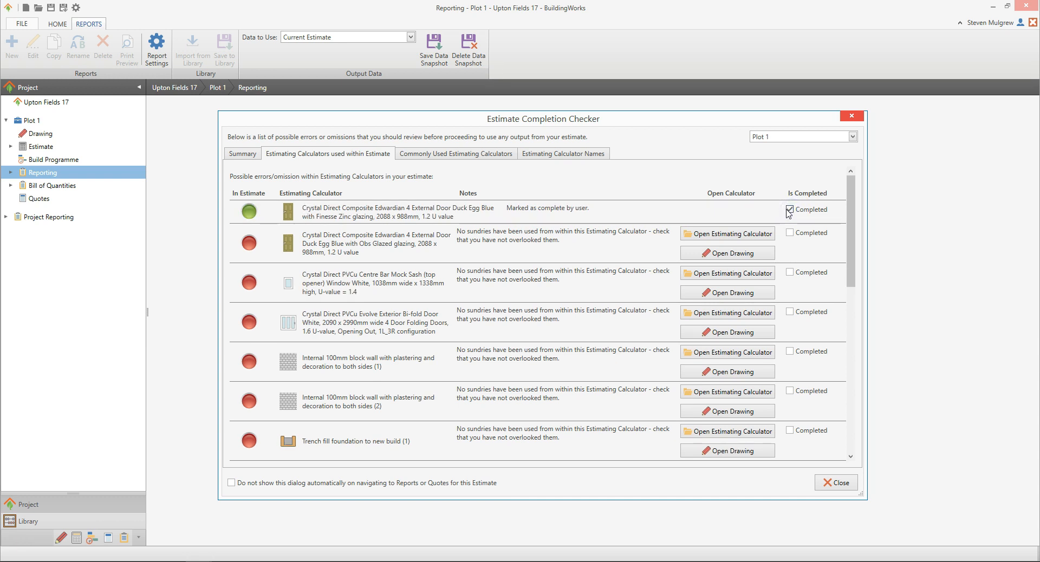
pyautogui.click(507, 157)
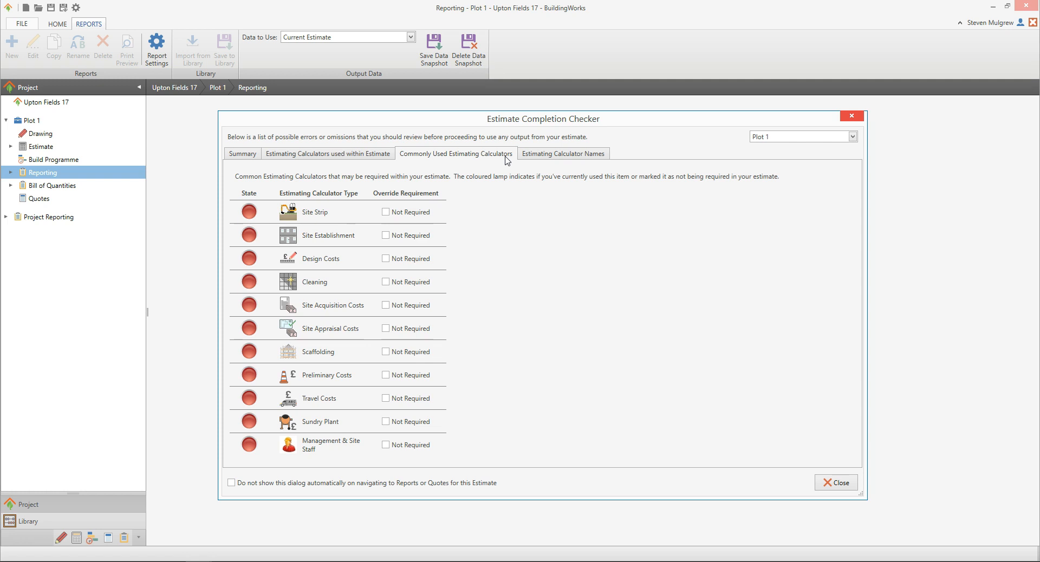
pyautogui.click(383, 283)
pyautogui.click(605, 156)
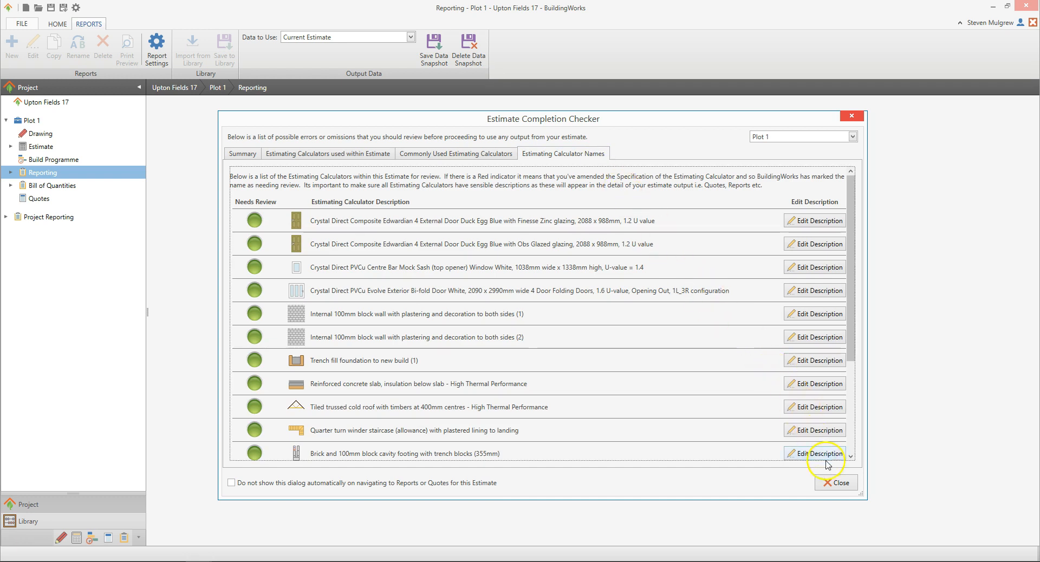
pyautogui.click(838, 482)
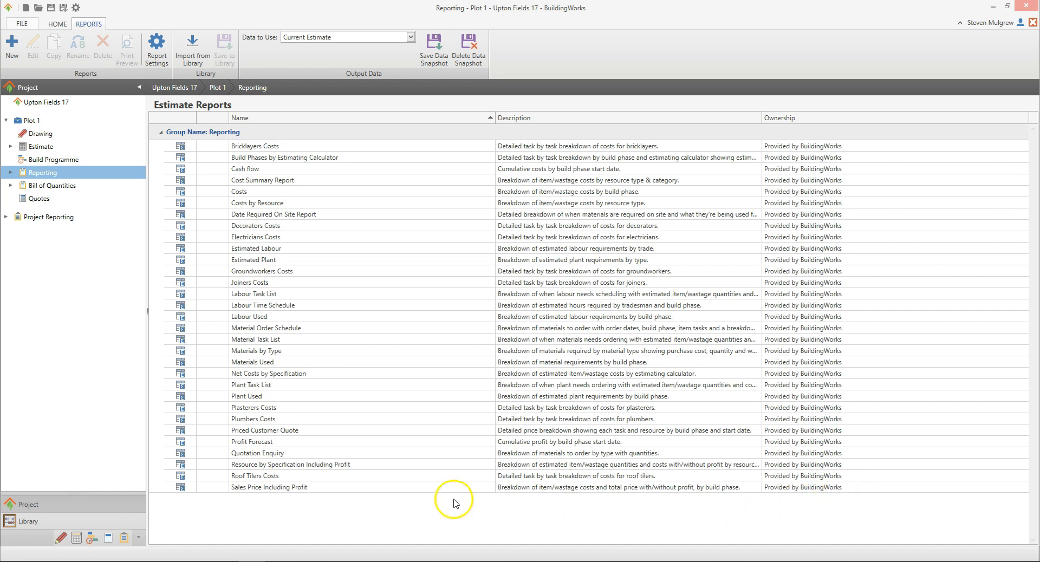
# - Open the Sales Price Including Profit report and fit the Build Phase Name and Total Cost Inc. Markup columns to their contents
pyautogui.click(324, 488)
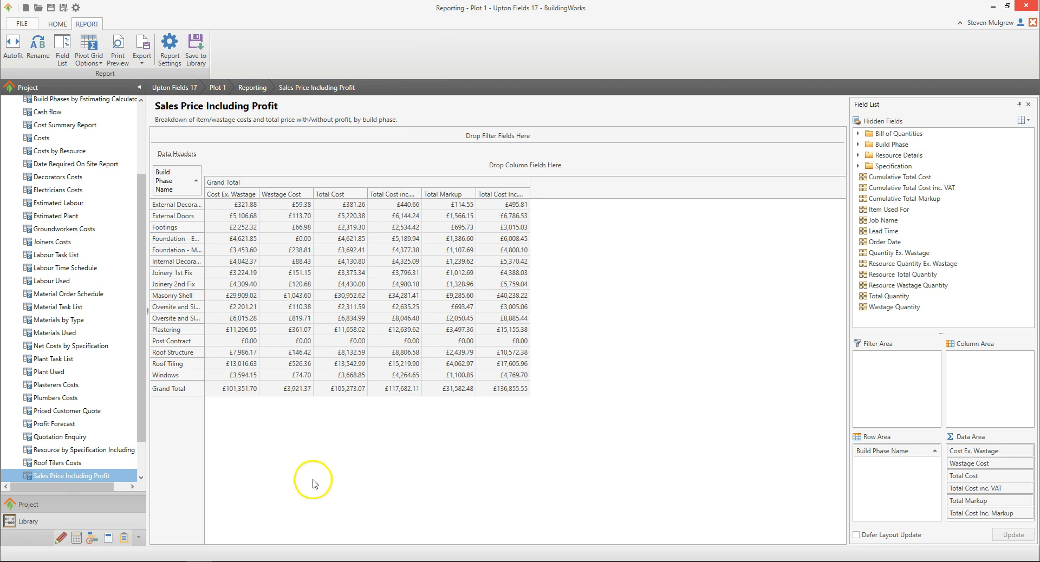
pyautogui.doubleClick(204, 205)
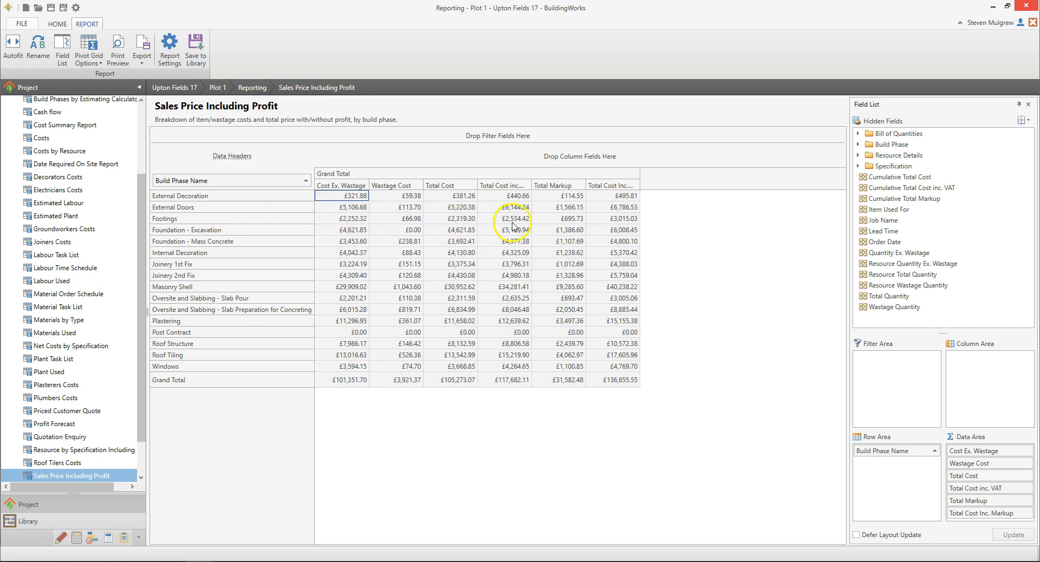
pyautogui.doubleClick(640, 185)
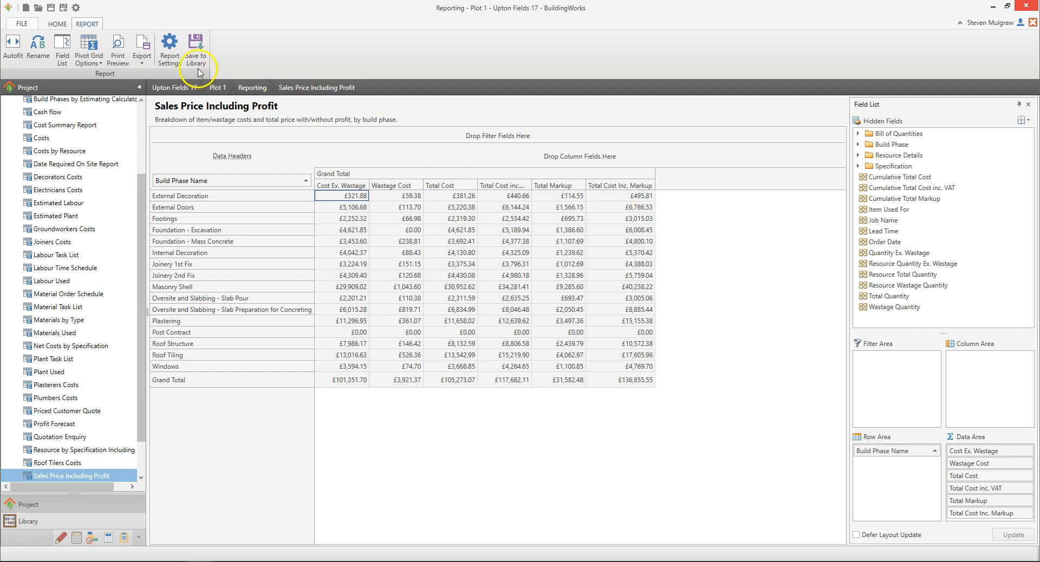
# - Set the report header's foreground colour to dark blue in the report settings and view the page footer's data type options
pyautogui.click(174, 66)
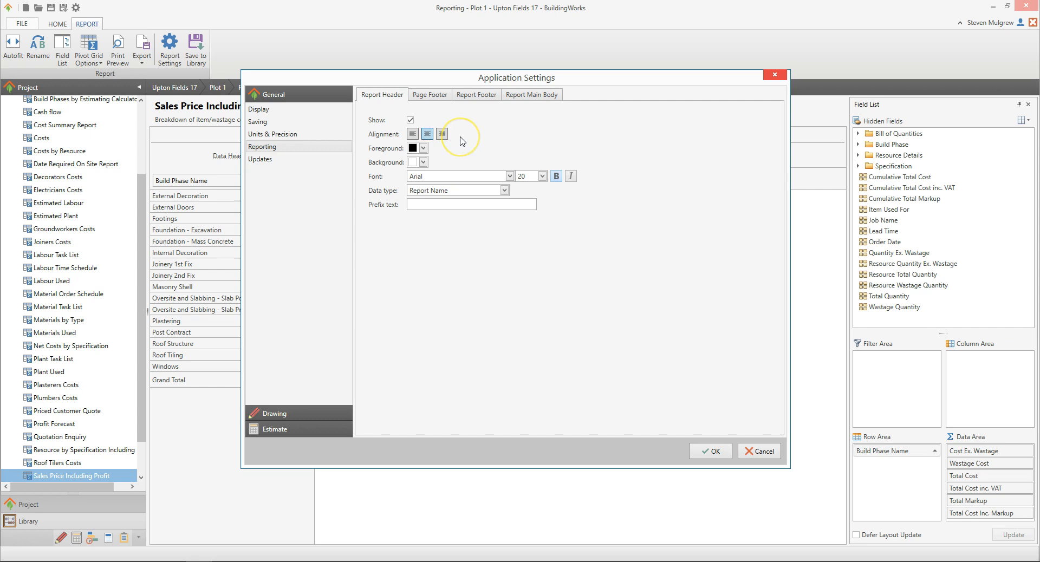
pyautogui.click(423, 148)
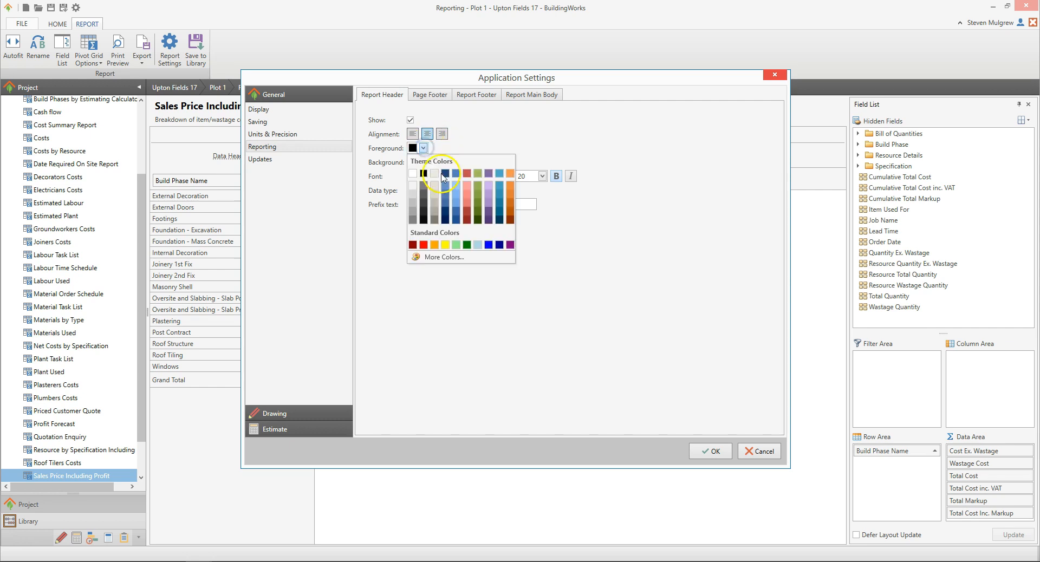
pyautogui.click(445, 174)
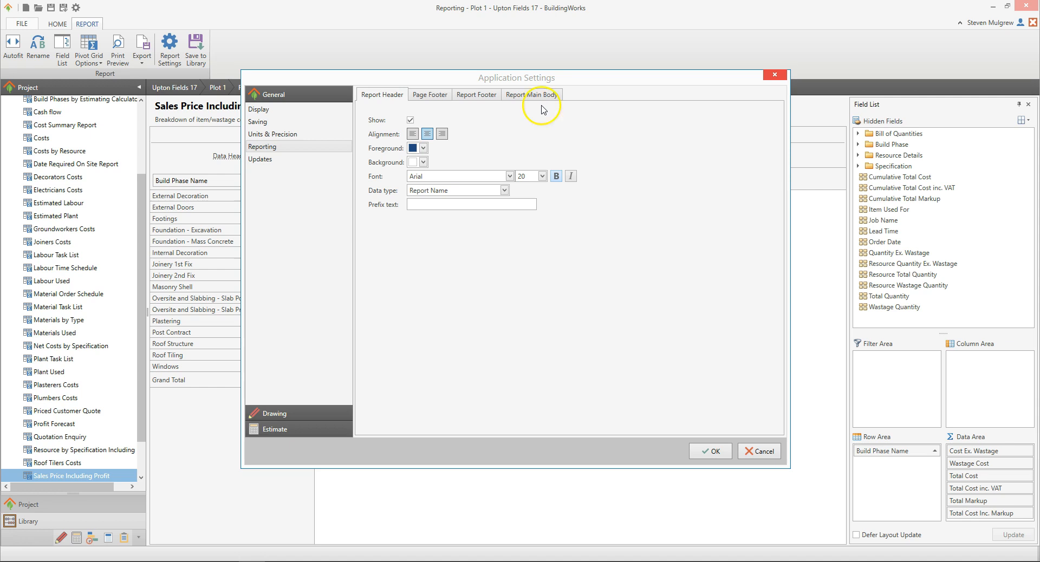
pyautogui.click(442, 98)
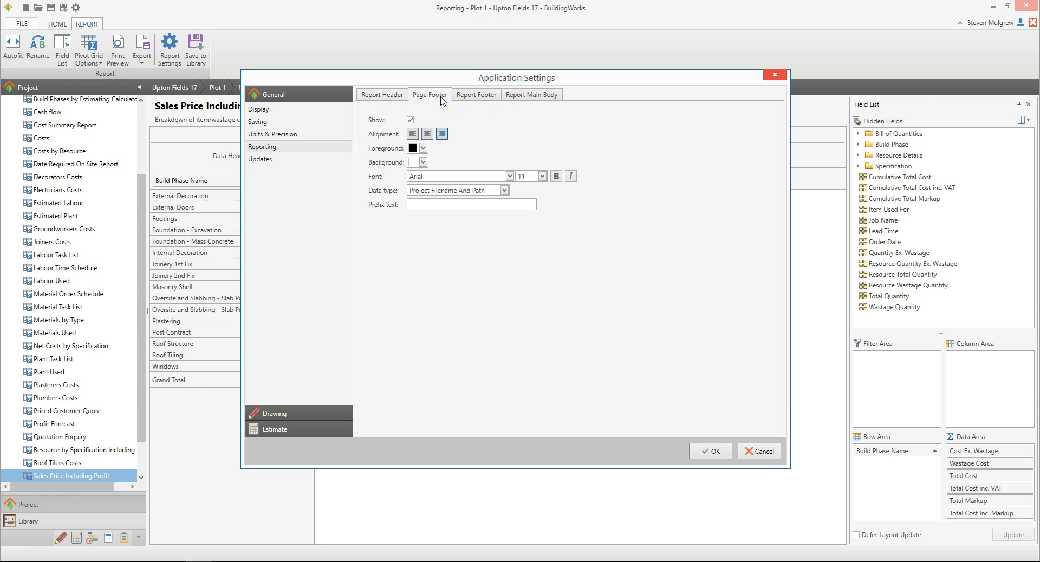
pyautogui.click(504, 191)
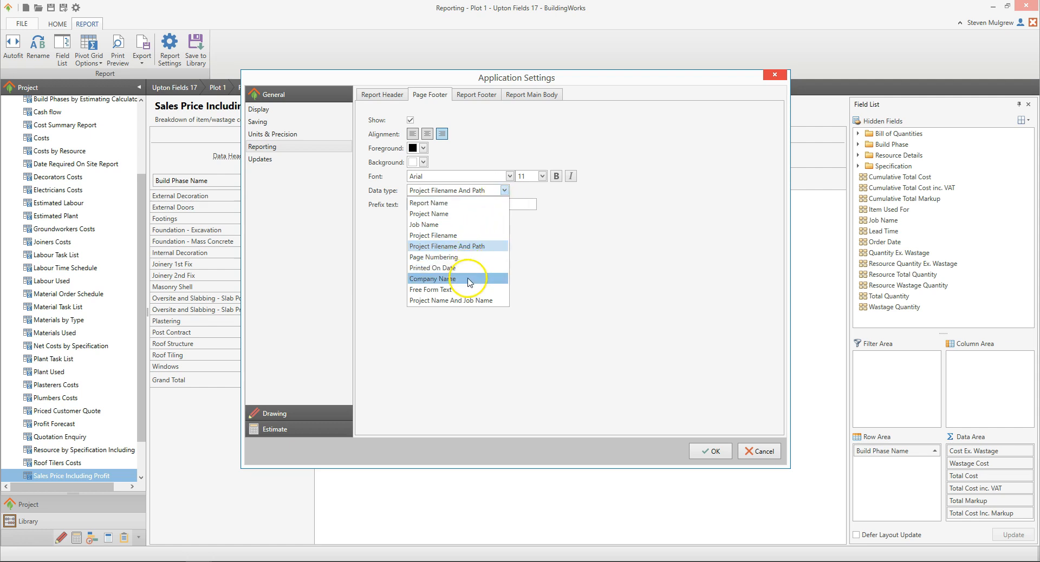
pyautogui.click(535, 281)
pyautogui.click(711, 452)
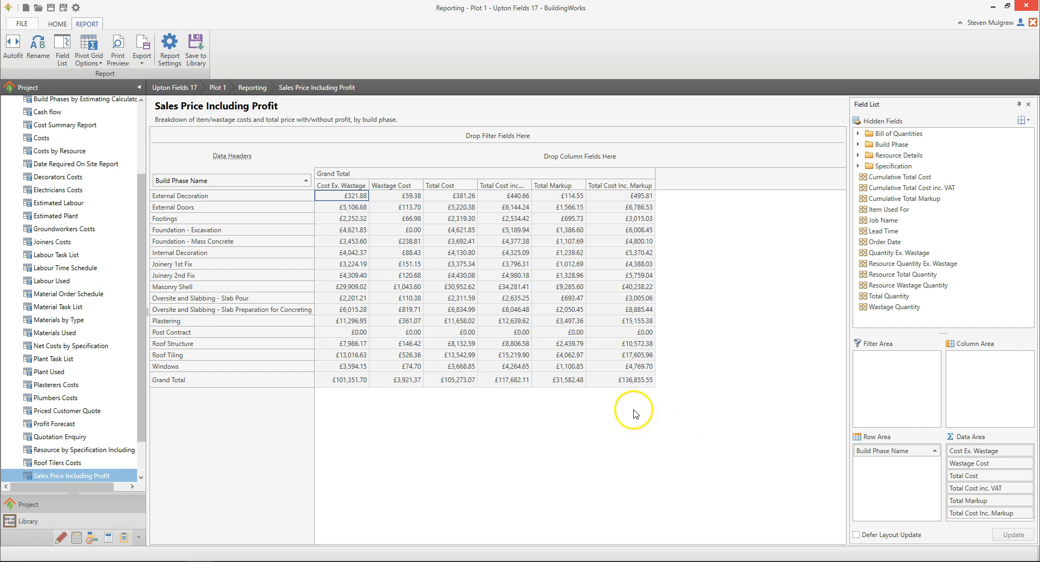
# - Preview the Sales Price Including Profit report for printing, accepting A4 landscape page setup and a 71% scale
pyautogui.click(115, 59)
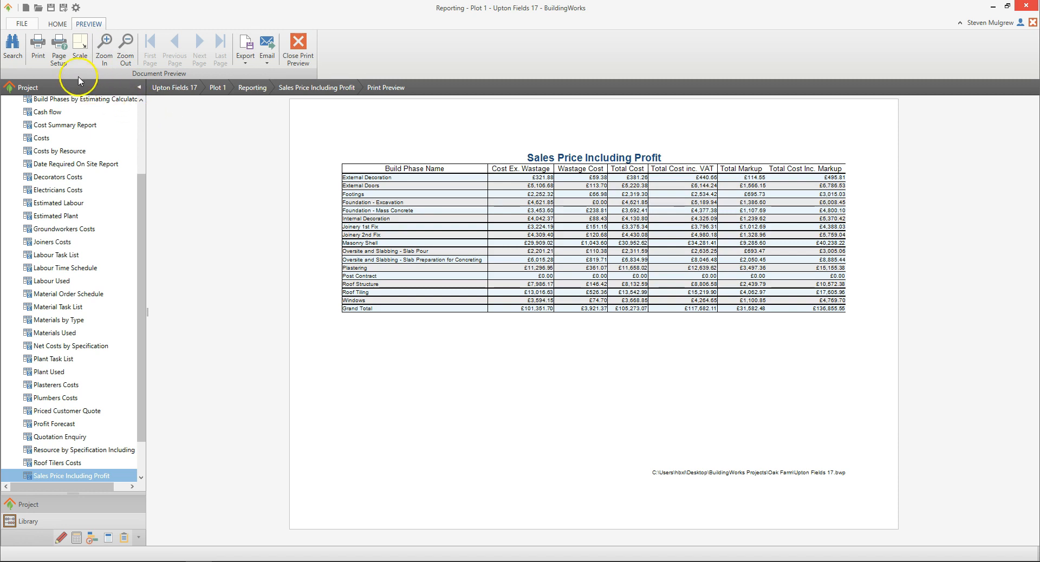
pyautogui.click(62, 62)
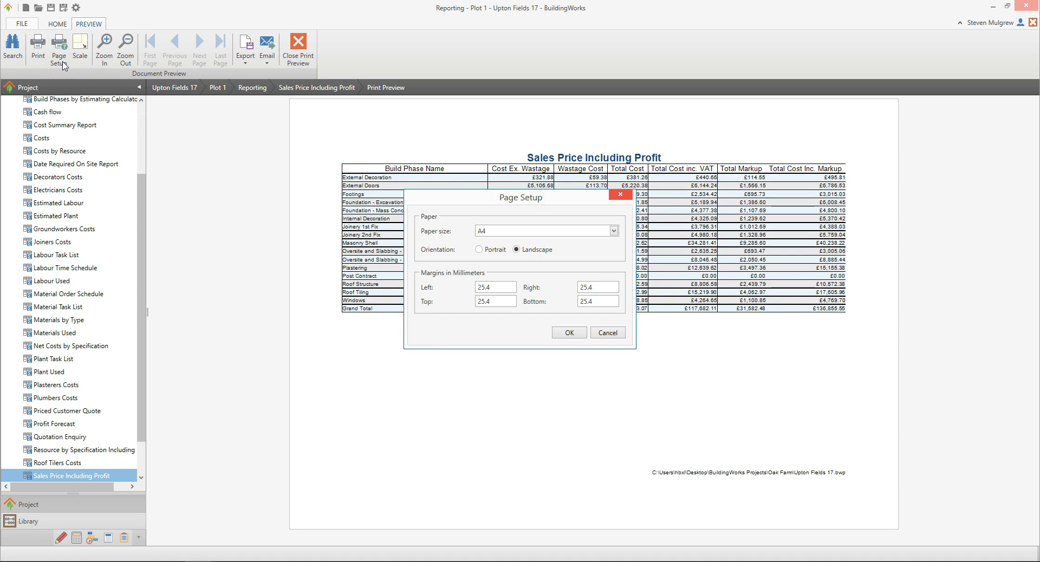
pyautogui.click(613, 231)
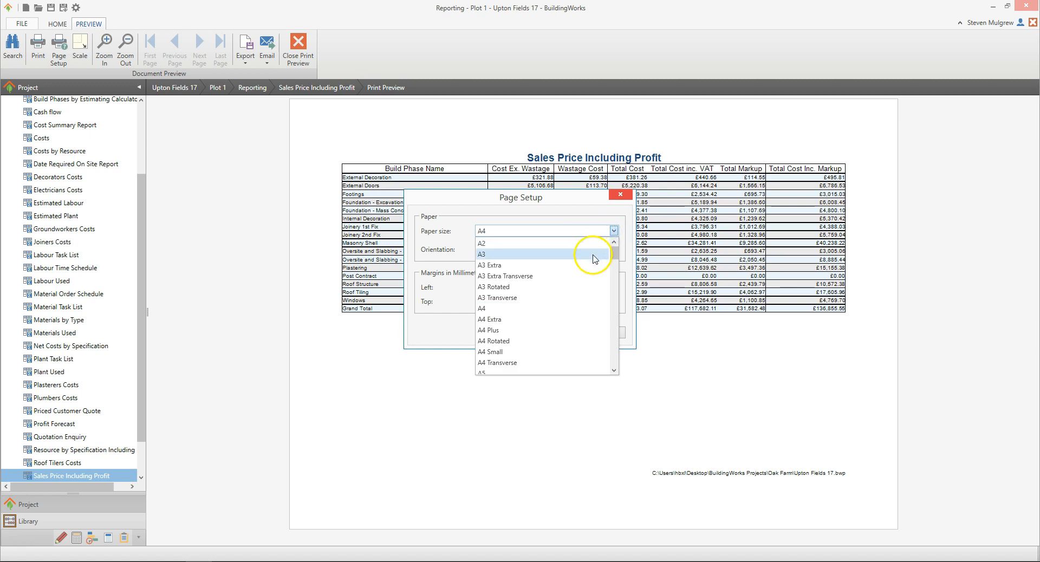
pyautogui.click(626, 264)
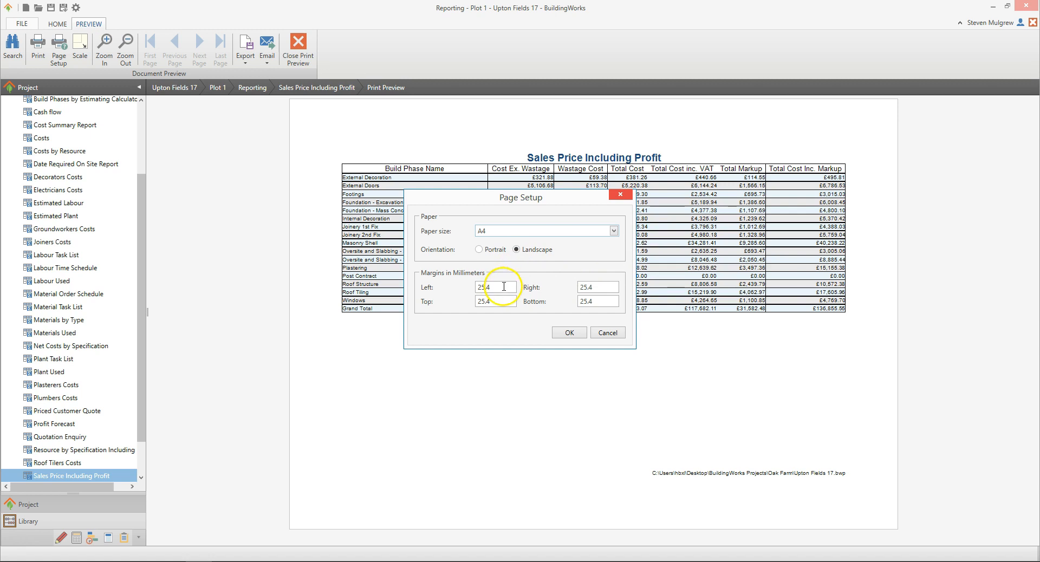
pyautogui.click(580, 337)
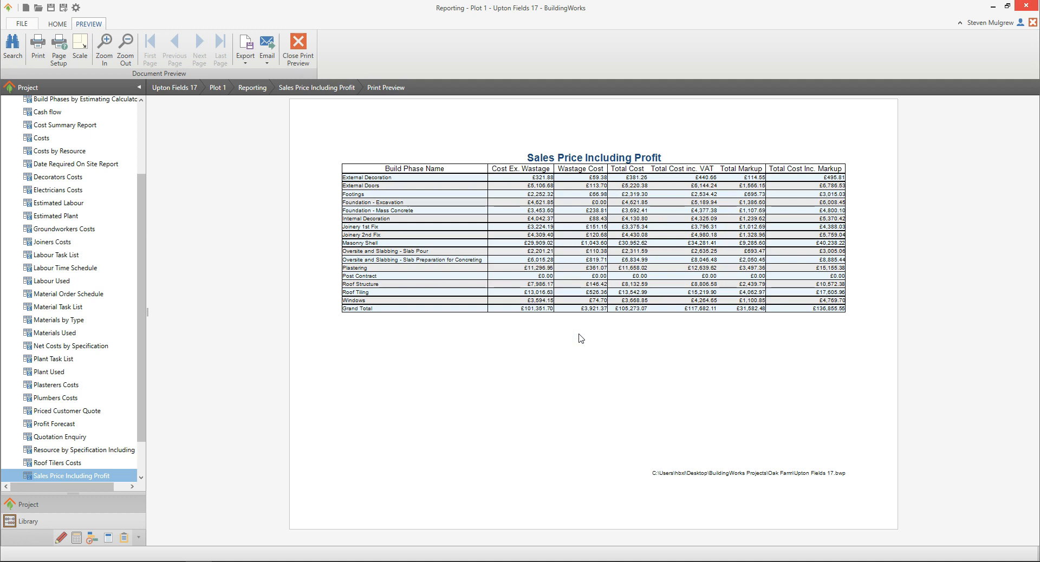
pyautogui.click(79, 48)
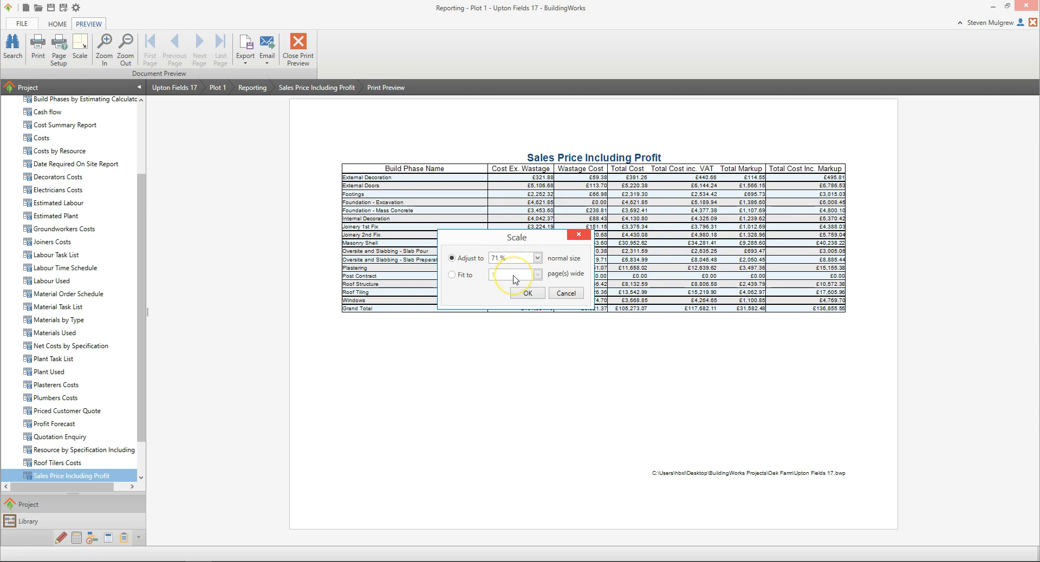
pyautogui.click(539, 297)
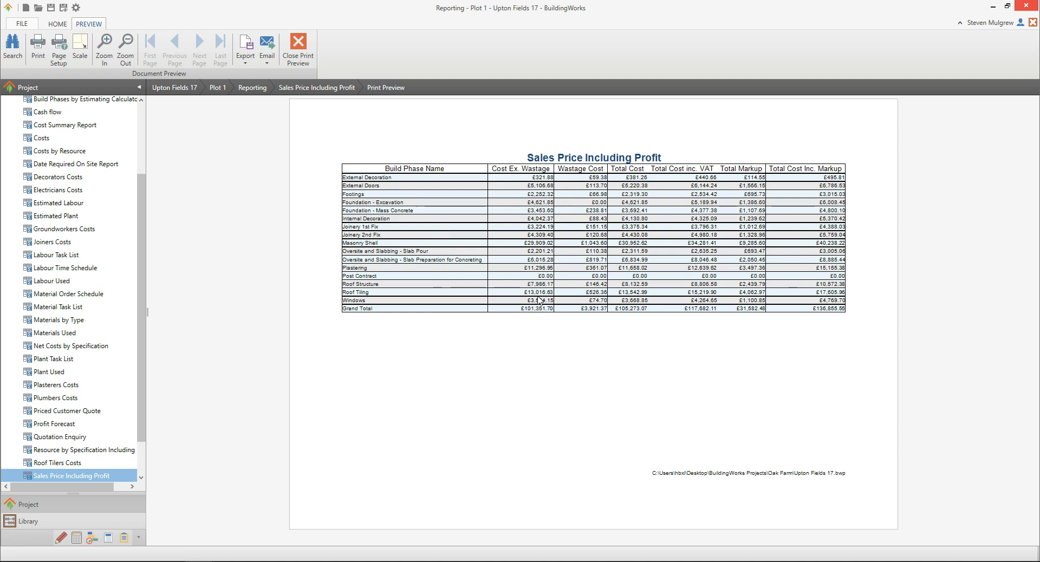
# - Print all pages of the report on the HP Deskjet 1510 series, increasing the number of copies
pyautogui.click(37, 65)
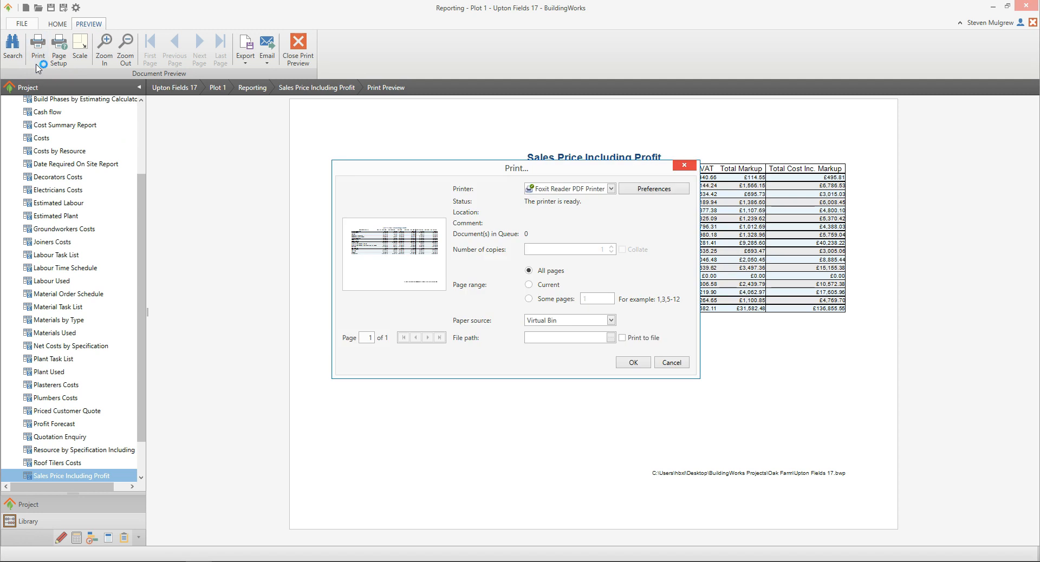
pyautogui.click(611, 189)
pyautogui.click(610, 223)
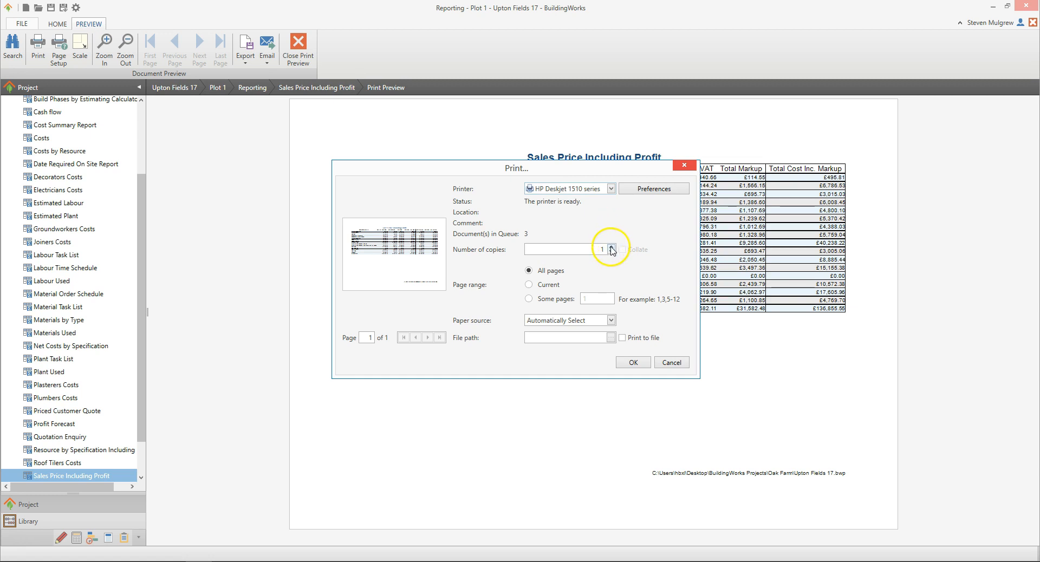
pyautogui.click(611, 248)
pyautogui.click(643, 363)
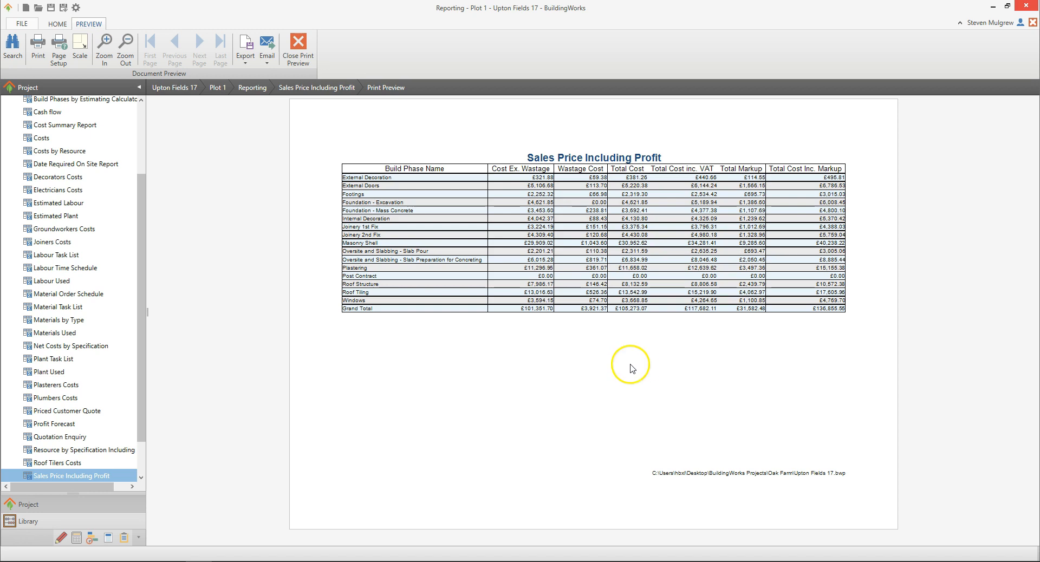
# - Open the Material Order Schedule report and remove the Item Used For field from its rows
pyautogui.click(96, 295)
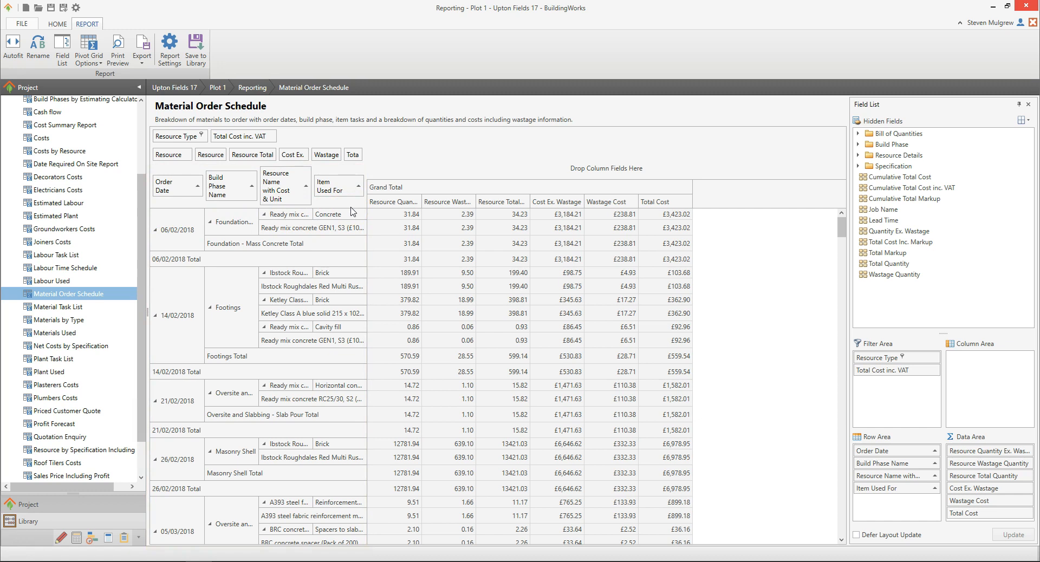
pyautogui.click(344, 190)
pyautogui.moveTo(344, 190); pyautogui.dragTo(413, 64)
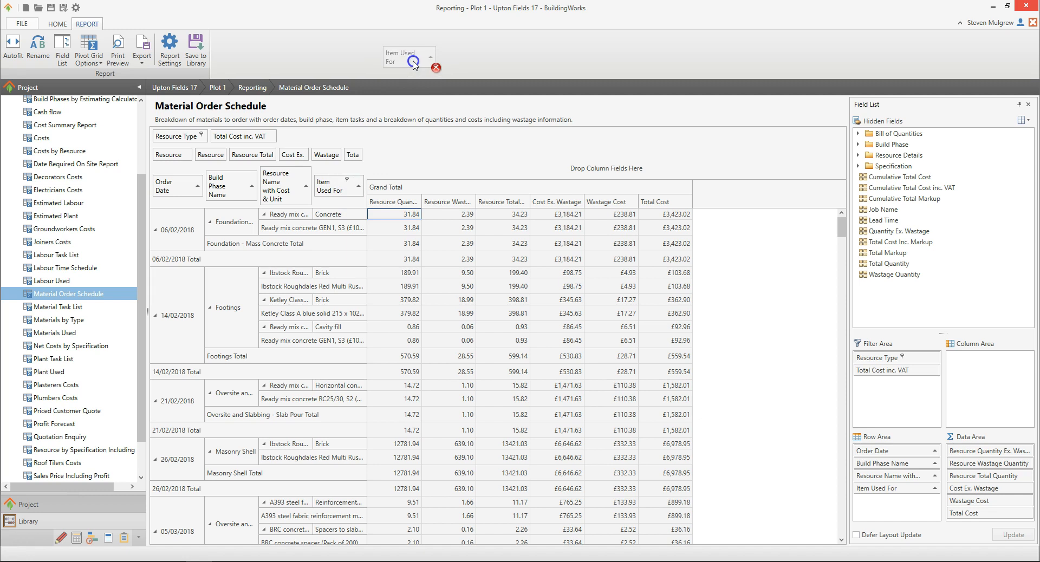
pyautogui.moveTo(413, 64); pyautogui.dragTo(415, 65)
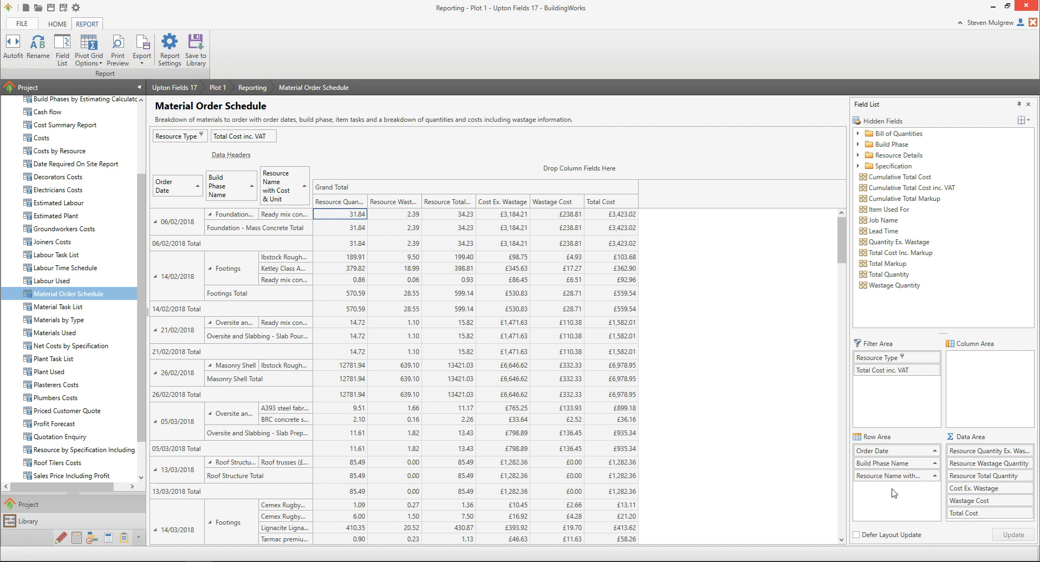
pyautogui.moveTo(902, 477); pyautogui.dragTo(898, 497)
# - Remove the Resource Quantity Ex. Wastage, Resource Wastage Quantity, Cost Ex. Wastage and Wastage Cost data fields from the report
pyautogui.click(206, 155)
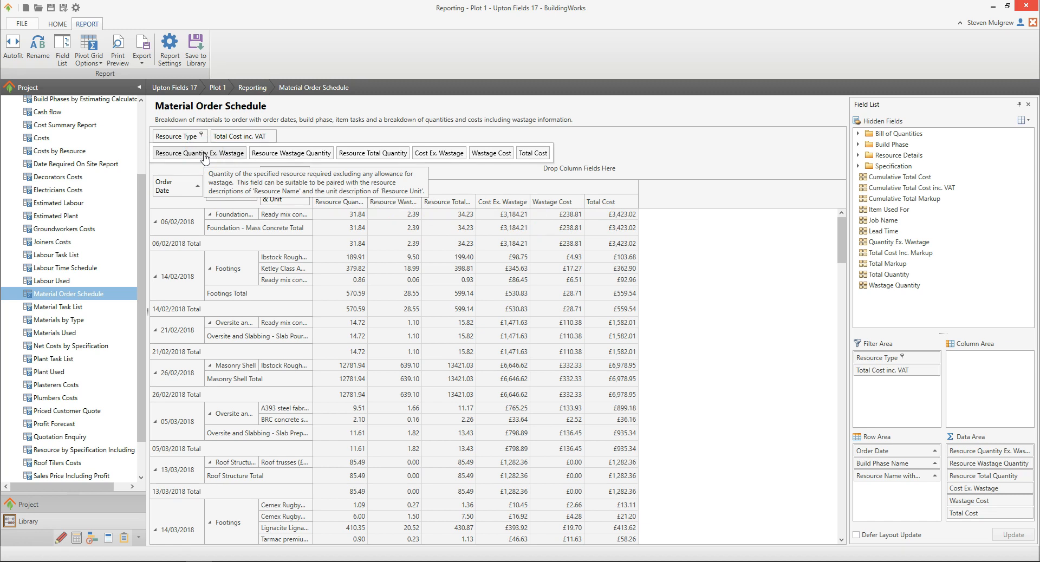
pyautogui.click(204, 155)
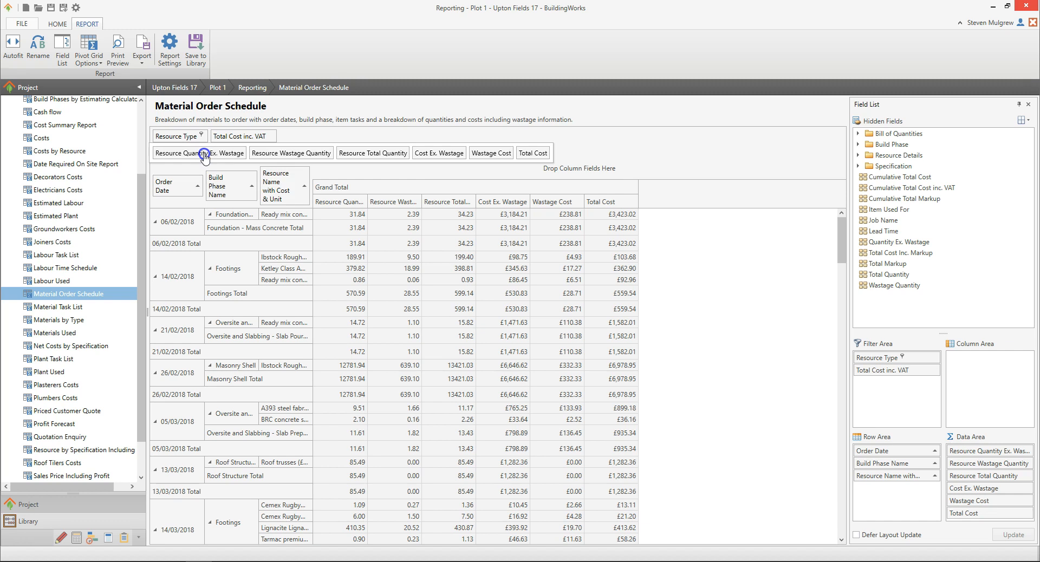
pyautogui.moveTo(204, 156); pyautogui.dragTo(267, 51)
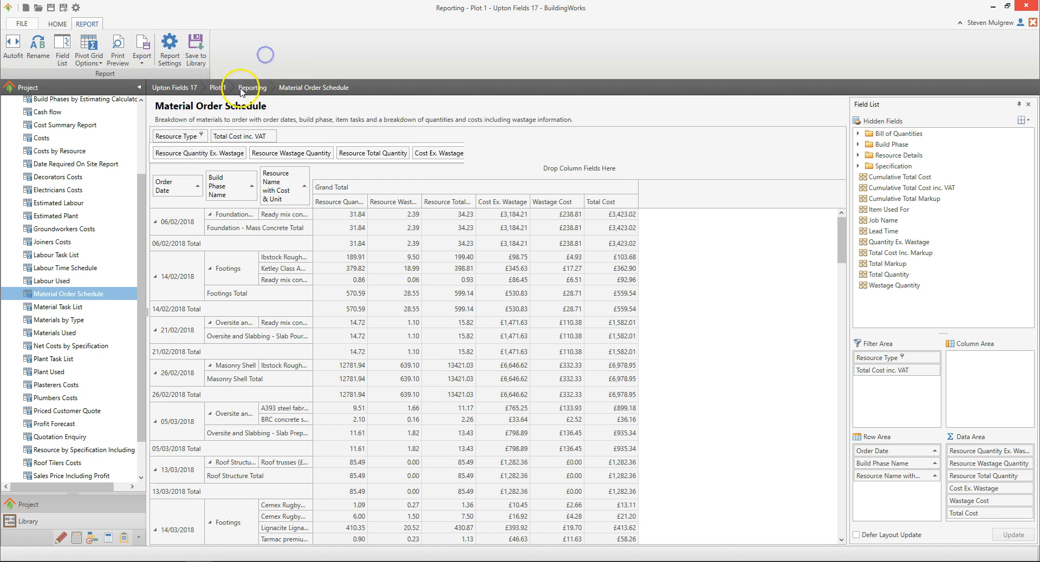
pyautogui.moveTo(169, 155); pyautogui.dragTo(264, 58)
pyautogui.moveTo(214, 155); pyautogui.dragTo(265, 60)
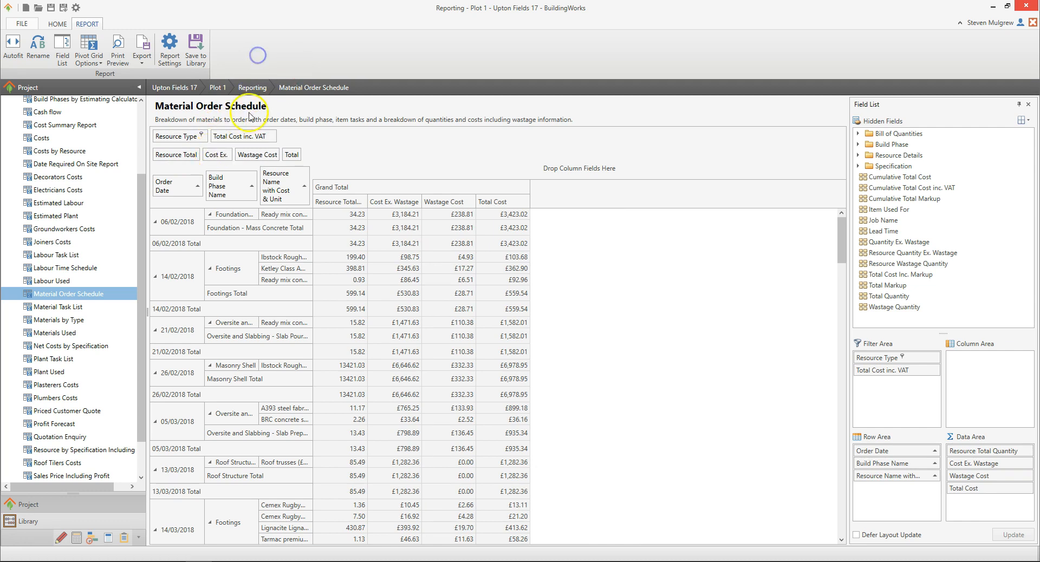
pyautogui.moveTo(241, 157); pyautogui.dragTo(279, 47)
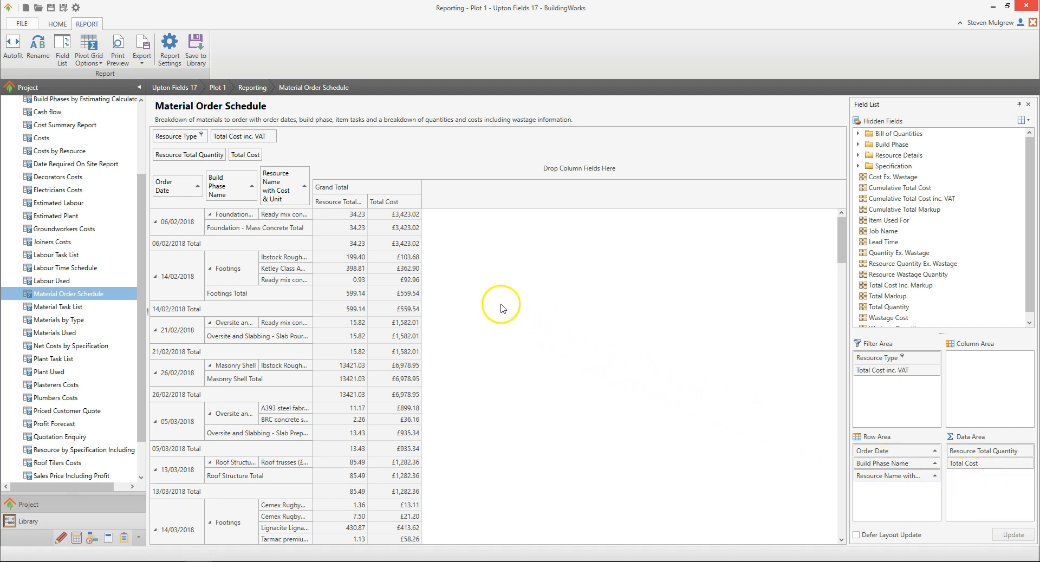
# - Fit the Resource Total Quantity column to its heading and widen the Resource Name with Cost & Unit column
pyautogui.doubleClick(367, 202)
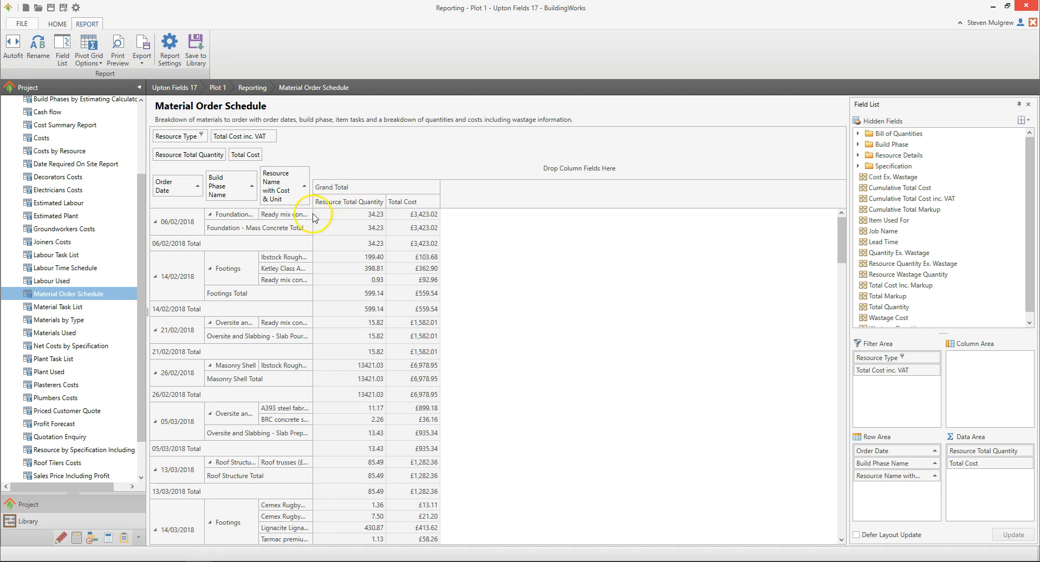
pyautogui.moveTo(312, 214); pyautogui.dragTo(404, 206)
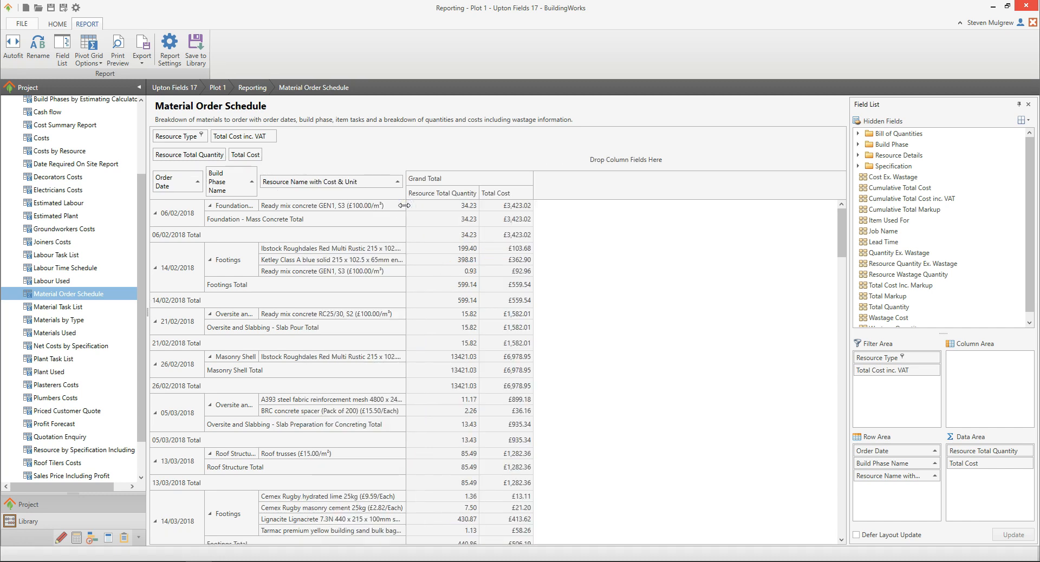
pyautogui.click(155, 269)
pyautogui.click(154, 251)
# - Turn off the row totals in the Material Order Schedule pivot grid
pyautogui.click(88, 64)
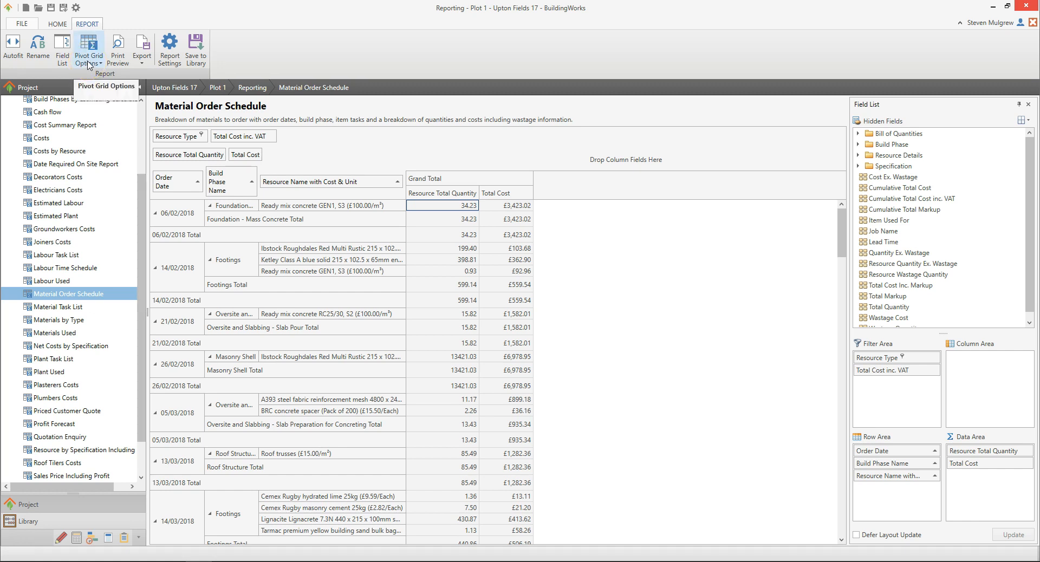
pyautogui.click(88, 64)
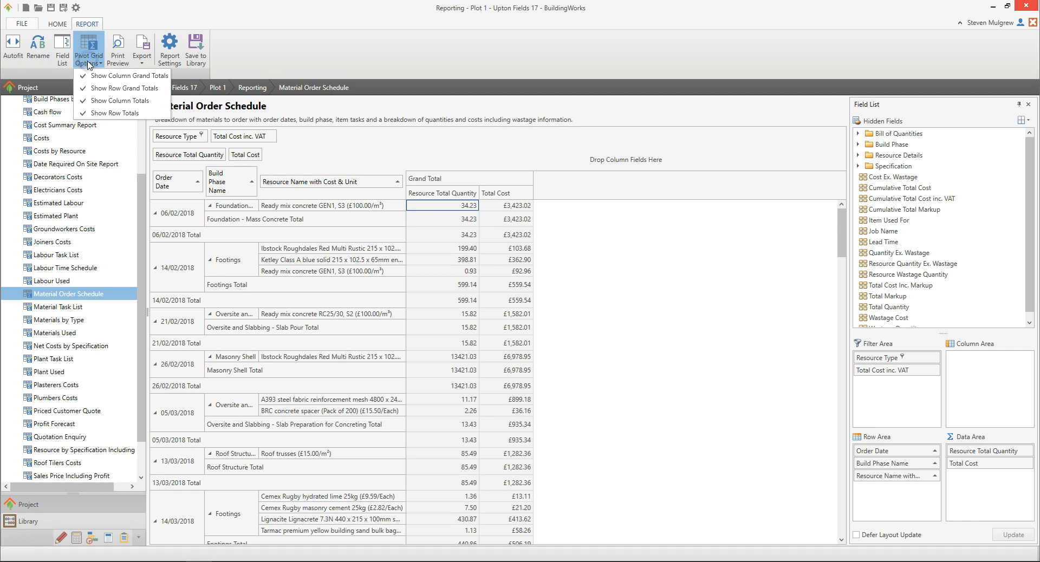
pyautogui.click(131, 100)
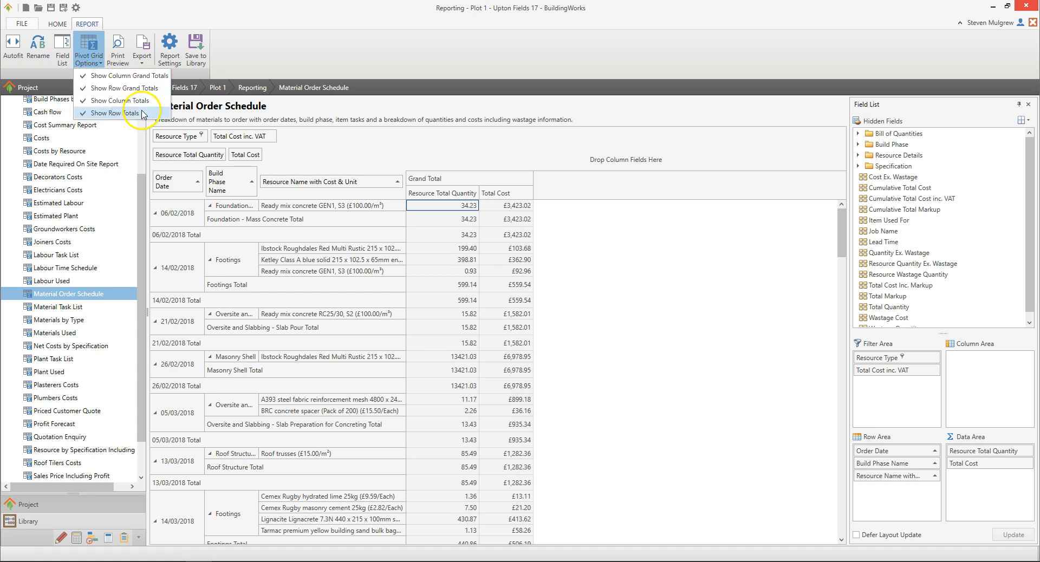
pyautogui.click(142, 113)
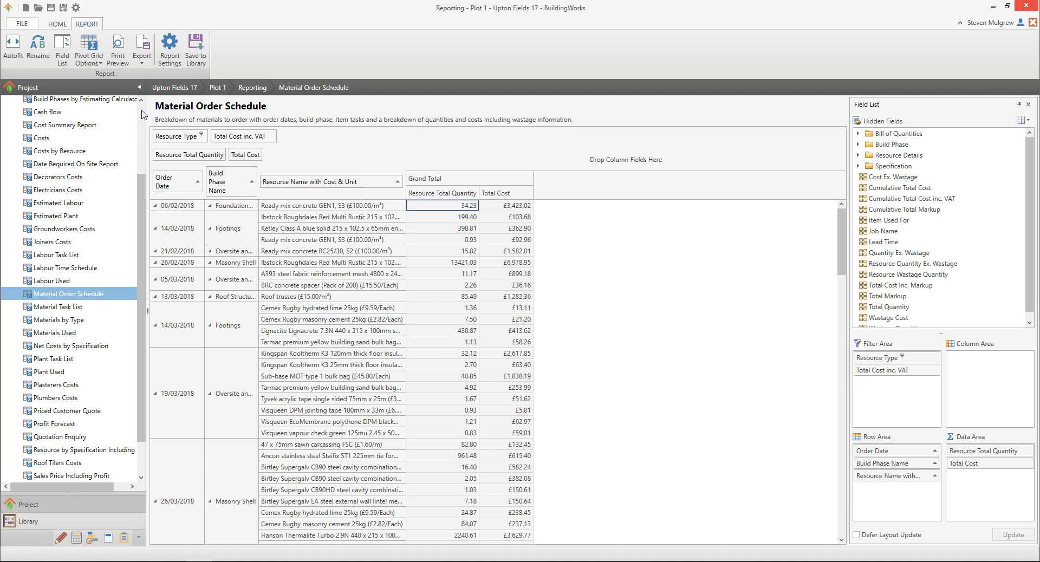
# - Try filtering the External Decoration build phase out of the Build Phase Name field
pyautogui.moveTo(230, 173)
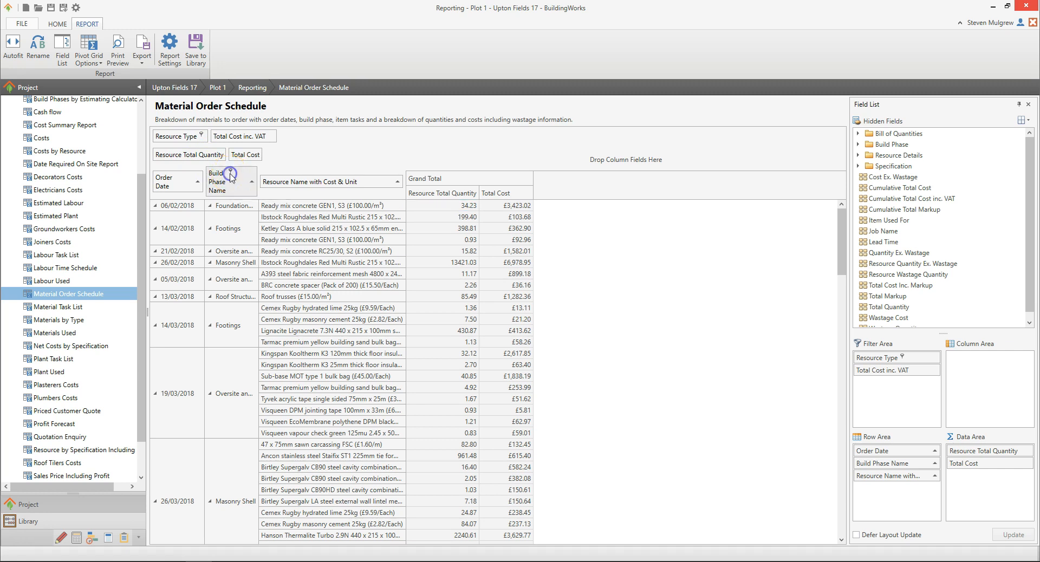
pyautogui.click(230, 174)
pyautogui.click(233, 193)
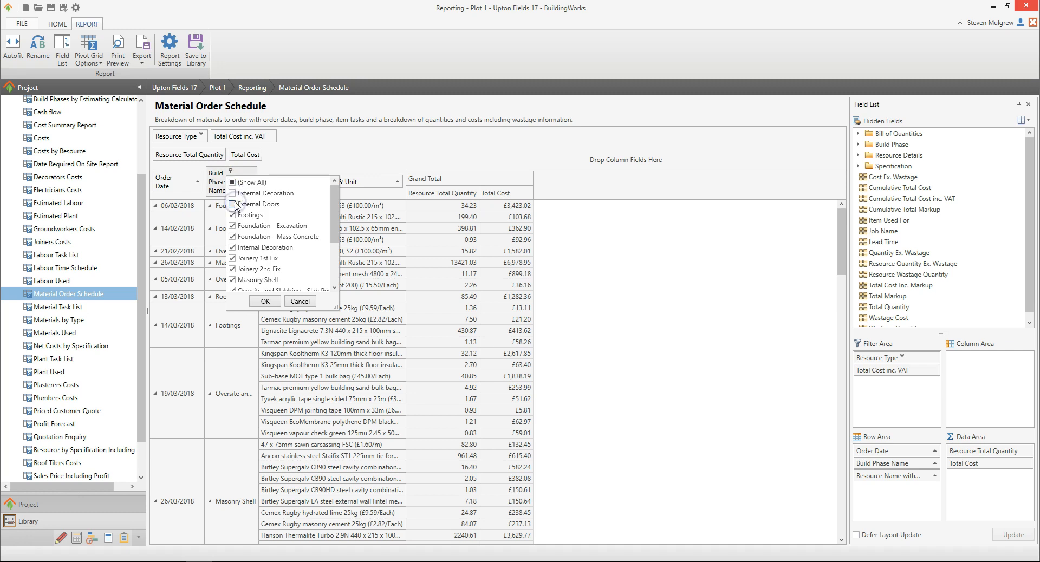
pyautogui.click(232, 194)
pyautogui.click(275, 303)
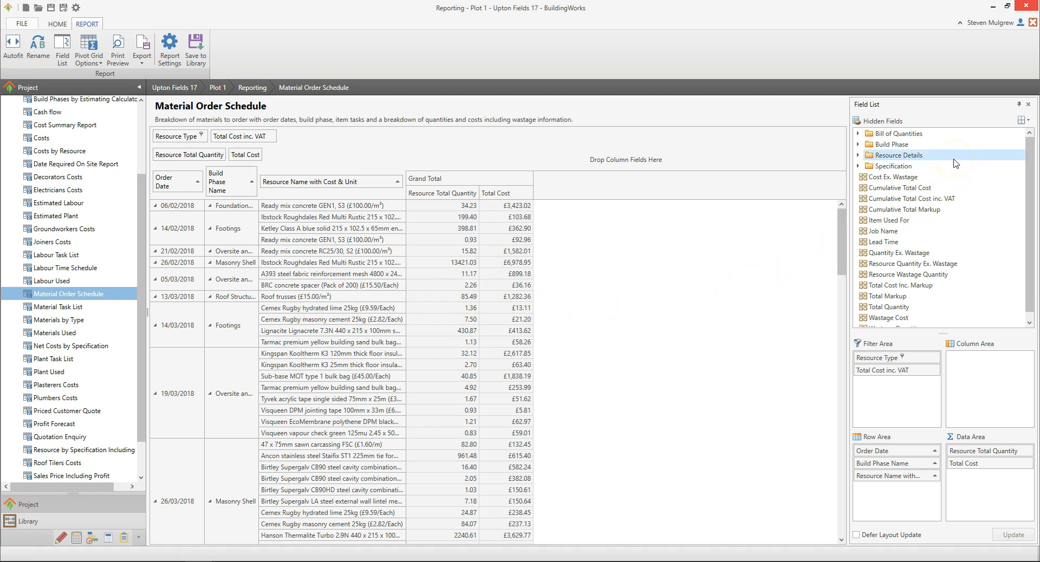
# - Add the Build Phase Start Date field to the rows before Build Phase Name and remove the Order Date field from the report
pyautogui.click(858, 146)
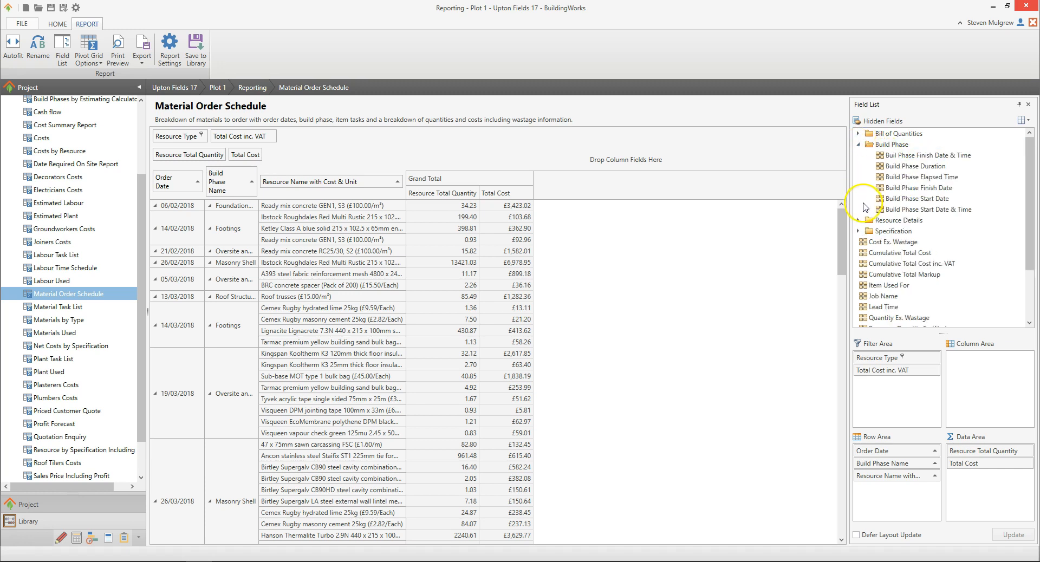
pyautogui.click(913, 201)
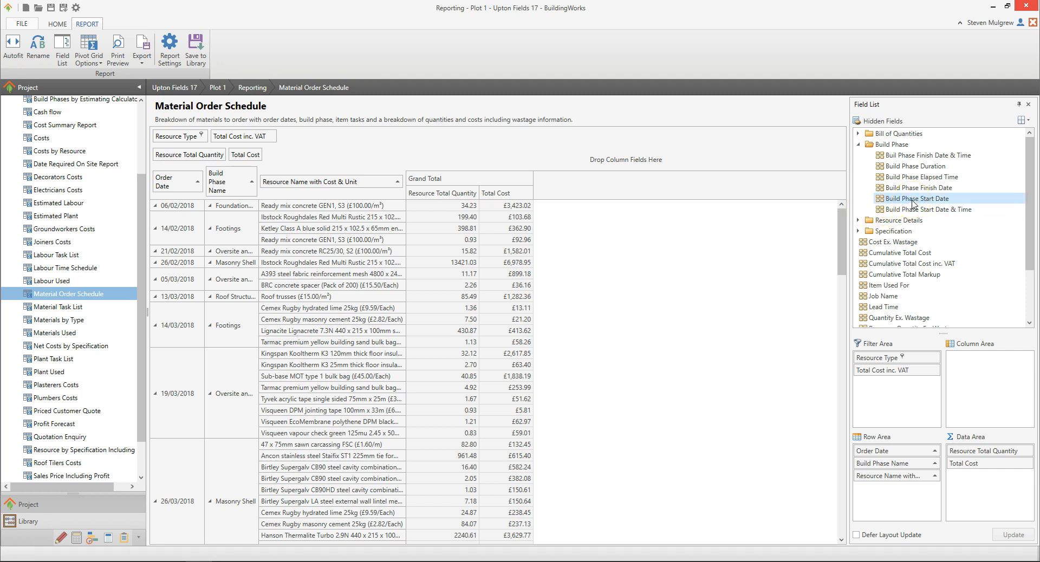
pyautogui.moveTo(915, 204)
pyautogui.mouseDown()
pyautogui.moveTo(790, 209)
pyautogui.moveTo(638, 238)
pyautogui.moveTo(379, 234)
pyautogui.moveTo(243, 216)
pyautogui.moveTo(205, 189)
pyautogui.mouseUp()
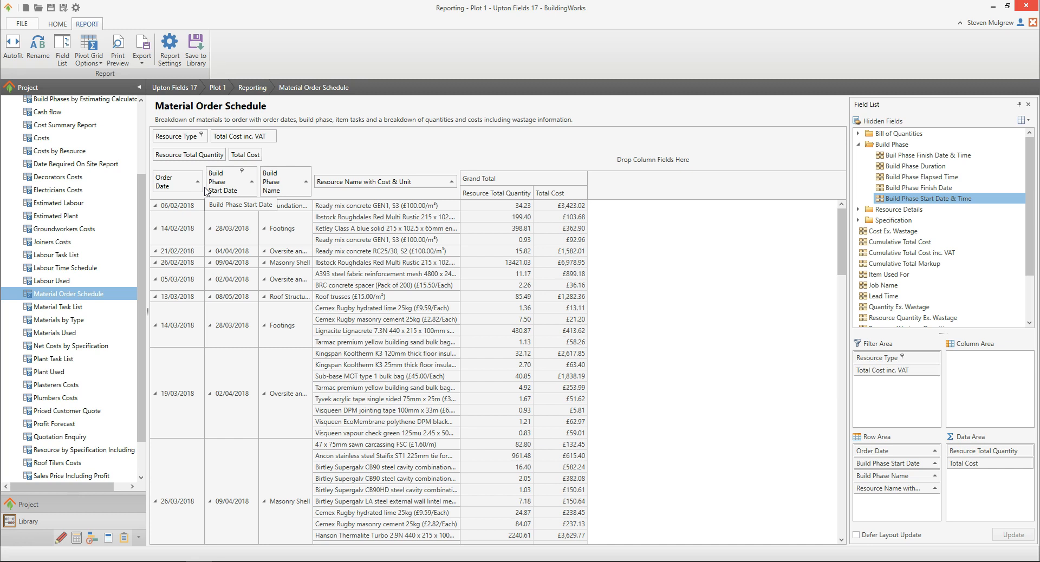
pyautogui.moveTo(179, 183); pyautogui.dragTo(279, 57)
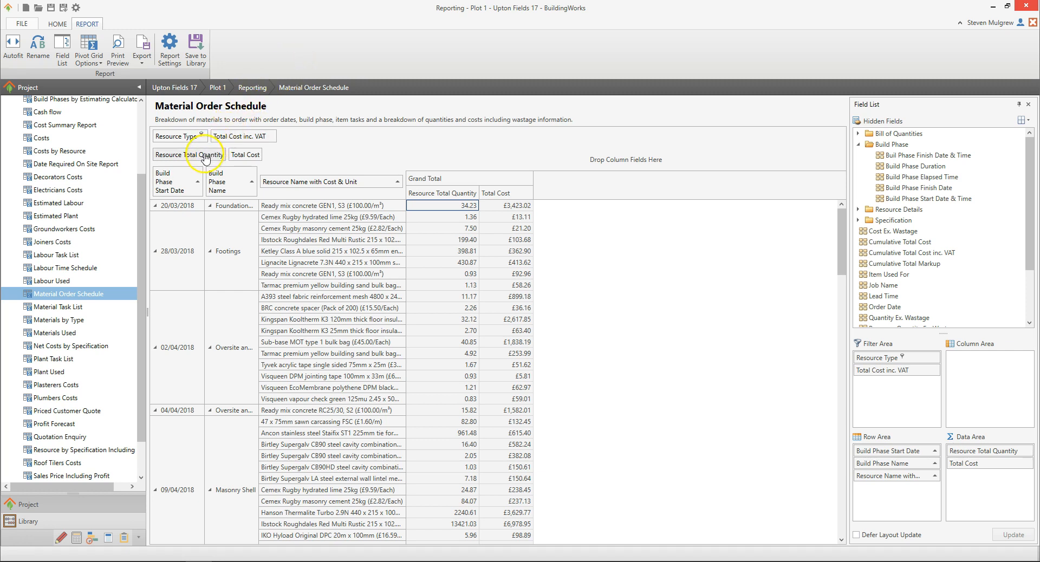
# - Export the report as an Excel Workbook named Upton Fields 17 - Plot 1 - Material Order Schedule.xlsx in BuildingWorks Projects and close the opened workbook
pyautogui.moveTo(205, 157)
pyautogui.click(143, 58)
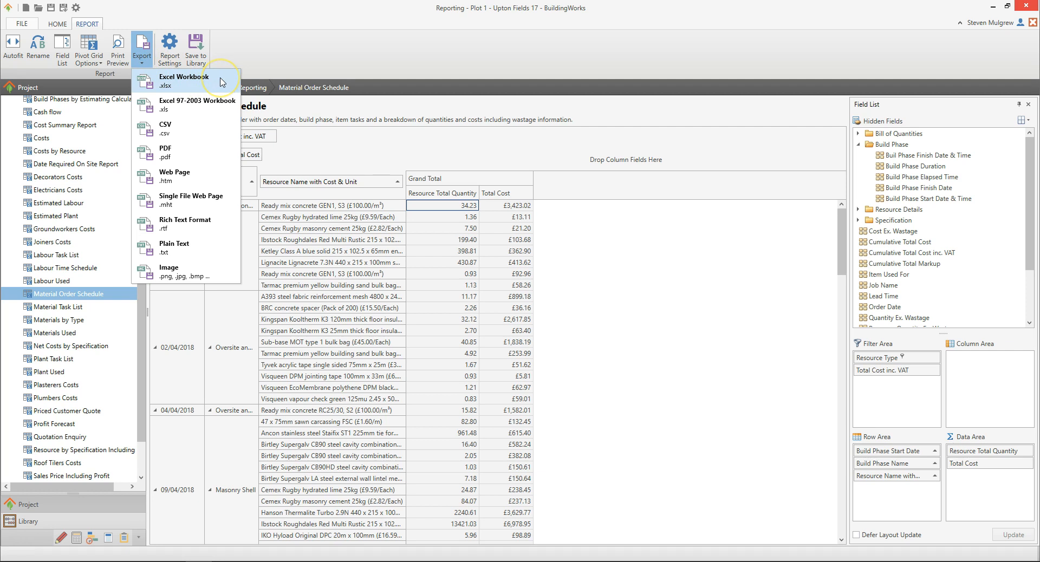
pyautogui.click(213, 143)
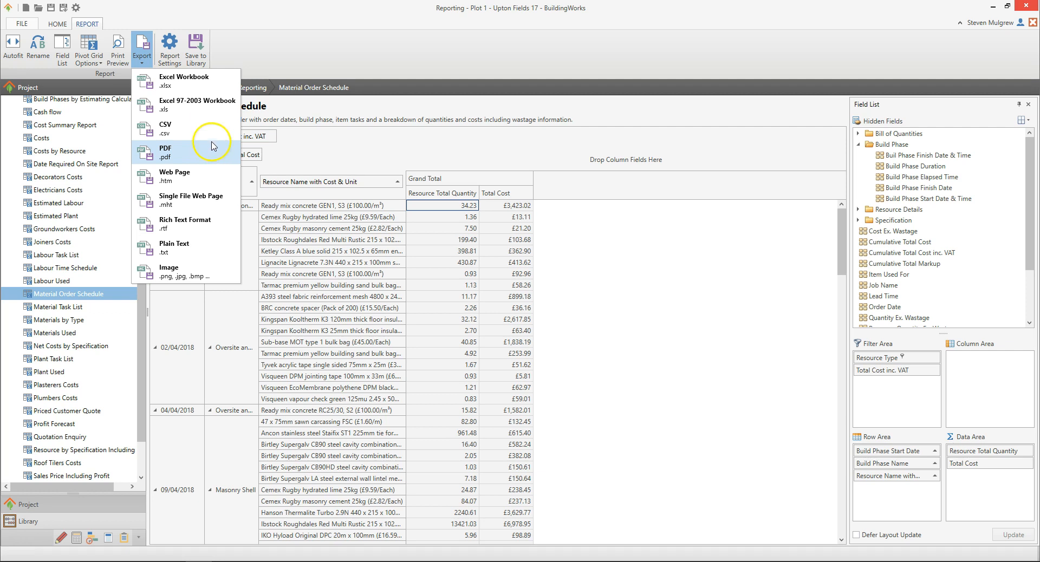
pyautogui.click(225, 83)
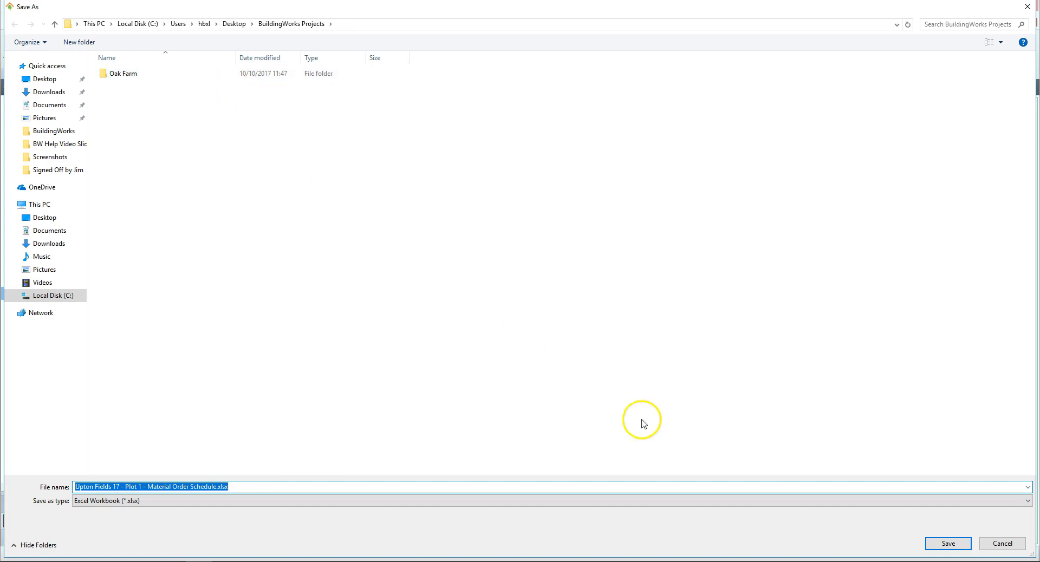
pyautogui.click(959, 546)
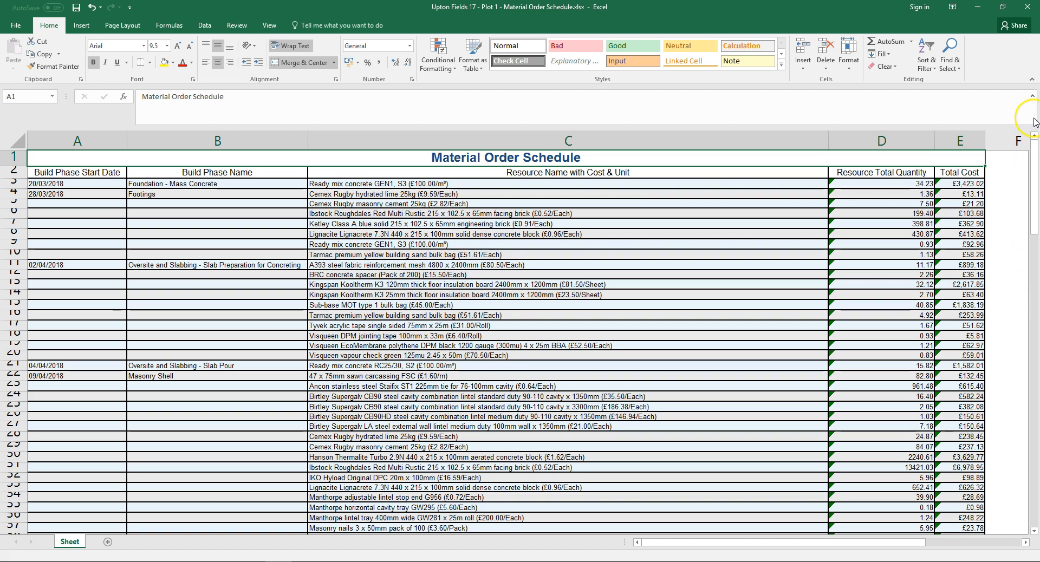
pyautogui.click(1025, 15)
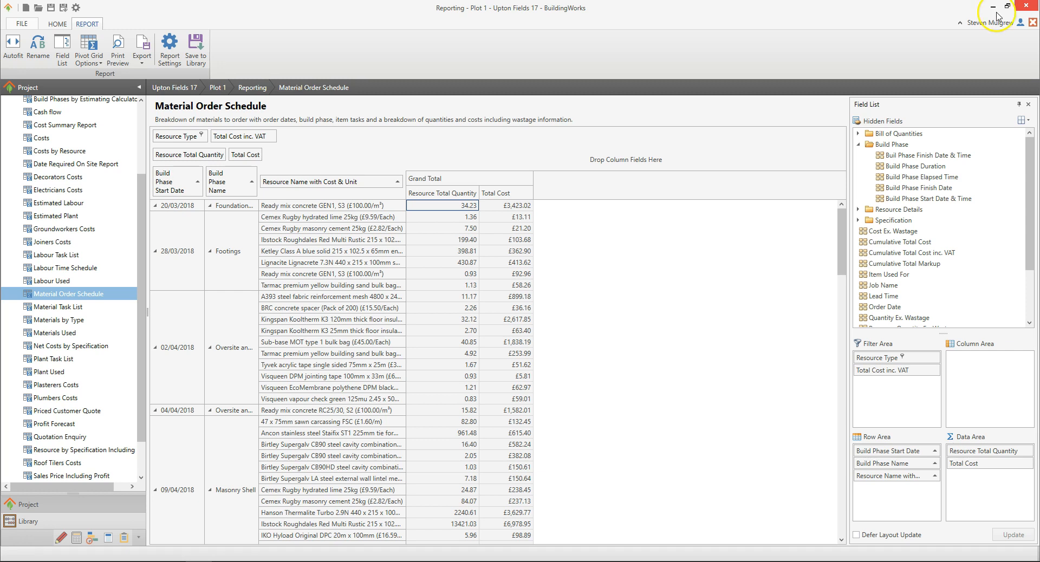
# - Delete the customised Material Order Schedule report from the Plot 1 reports
pyautogui.rightClick(103, 298)
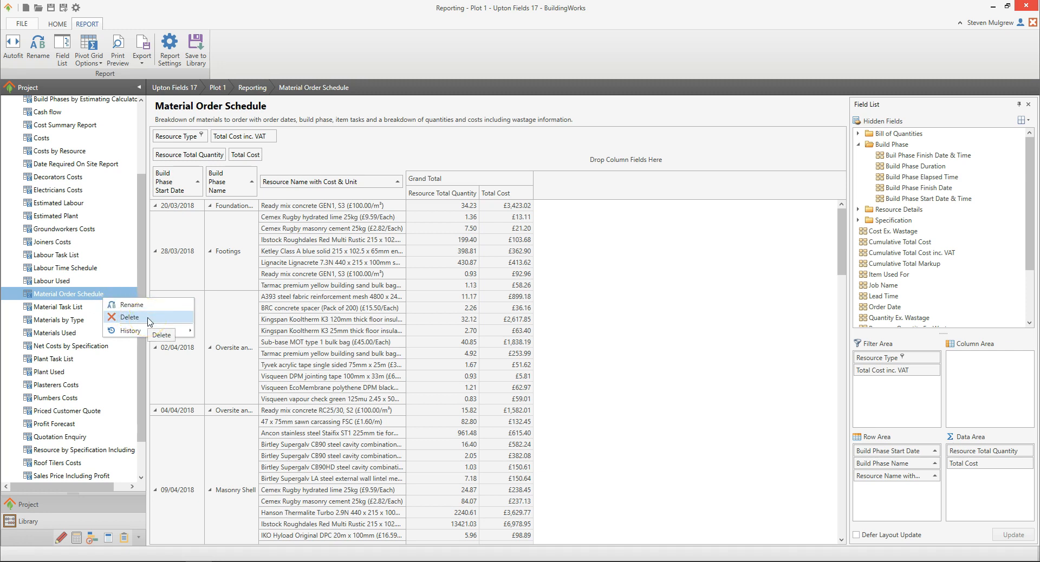
pyautogui.click(130, 317)
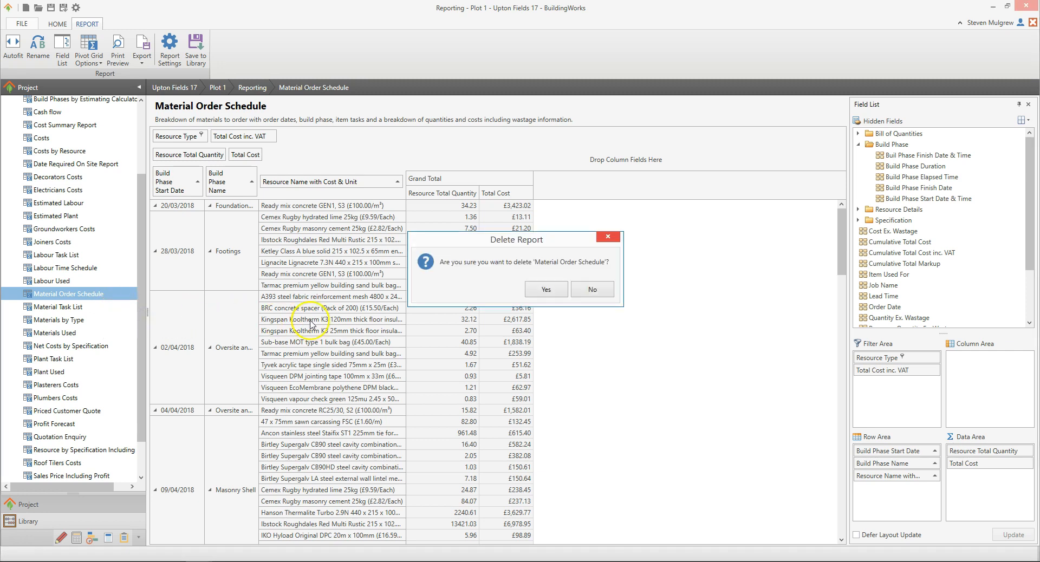
pyautogui.click(559, 292)
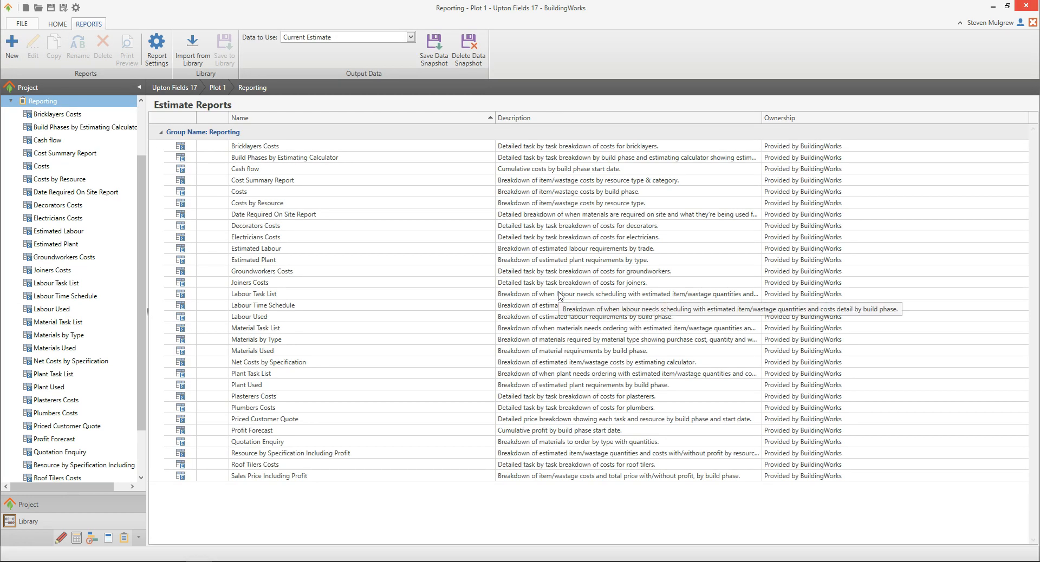
# - Import the original Material Order Schedule report from the library into the Plot 1 reports
pyautogui.click(194, 58)
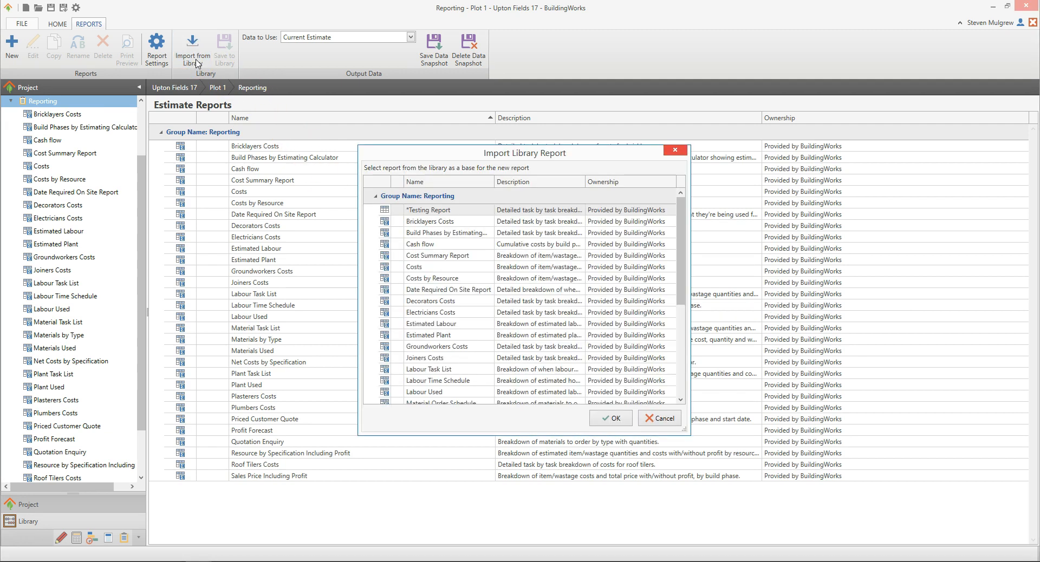
pyautogui.moveTo(680, 274); pyautogui.dragTo(681, 312)
pyautogui.click(481, 319)
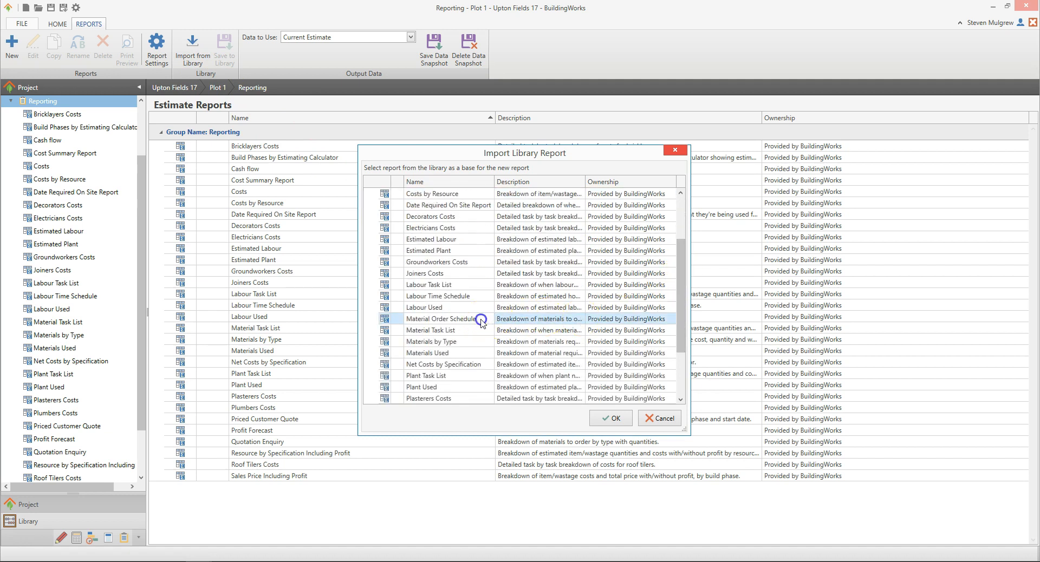
pyautogui.click(612, 419)
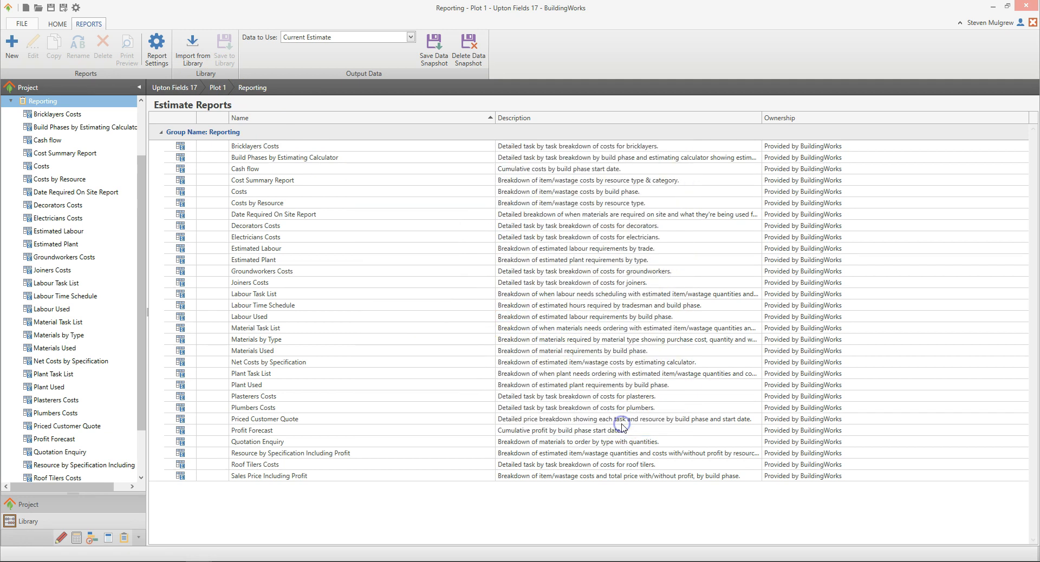